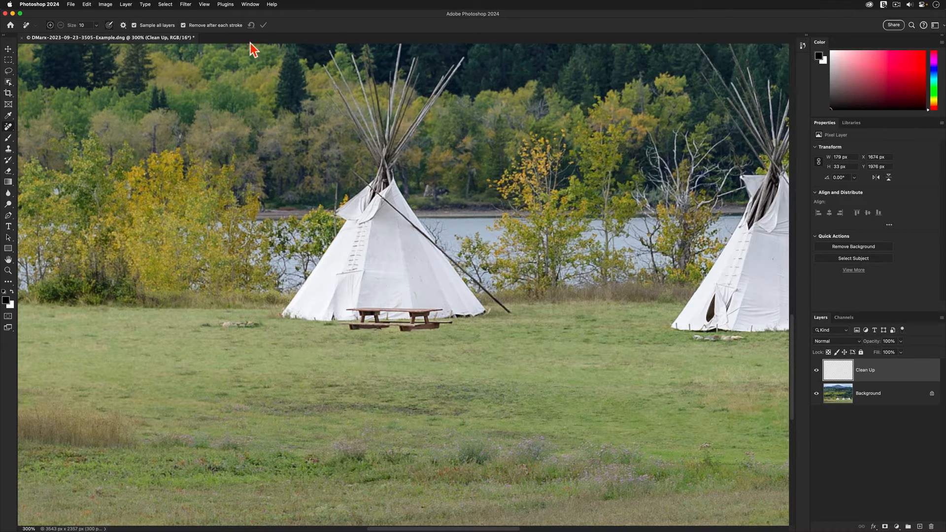
- Turn off removal after each stroke, remove the picnic table in front of the tipi, and touch up the tipi's base
click(222, 27)
key(super+plus)
key(bracketright)
mouse_move(319, 339)
mouse_down()
mouse_move(347, 349)
mouse_move(336, 340)
mouse_move(466, 338)
mouse_move(442, 338)
mouse_move(448, 328)
mouse_move(340, 327)
mouse_move(359, 342)
mouse_up()
key(bracketleft)
key(bracketright)
key(bracketleft)
key(bracketleft)
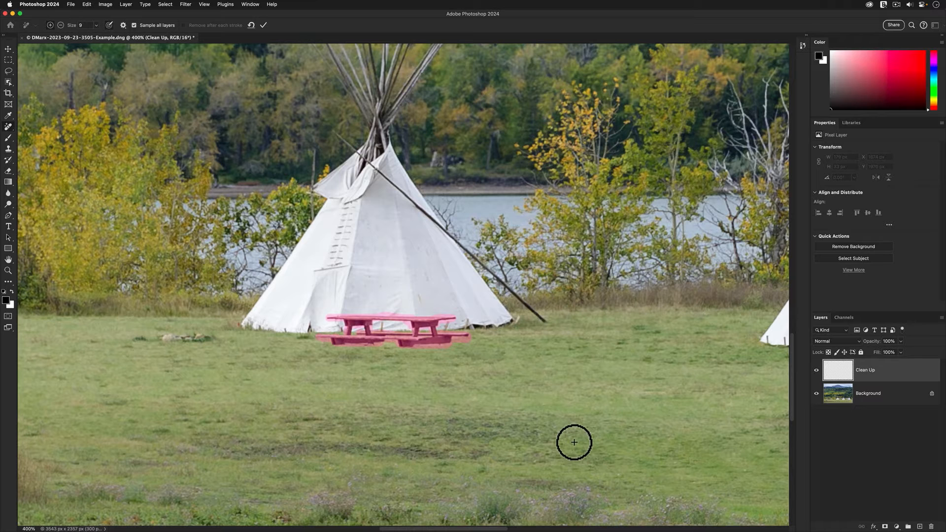
key(Return)
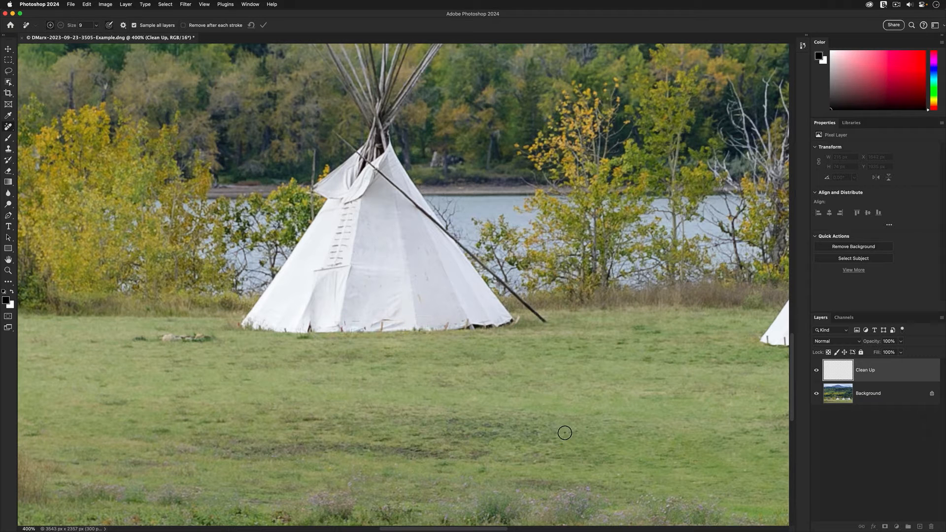
click(197, 25)
mouse_move(351, 333)
mouse_down()
mouse_move(349, 344)
mouse_move(399, 330)
mouse_up()
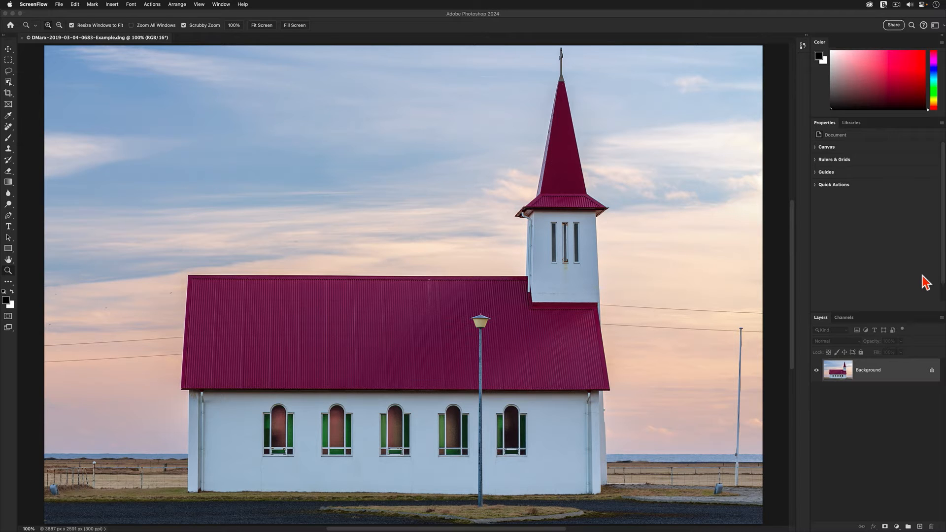
- Activate the Remove tool for the church photo and check the installed Photoshop version in its About information
click(9, 128)
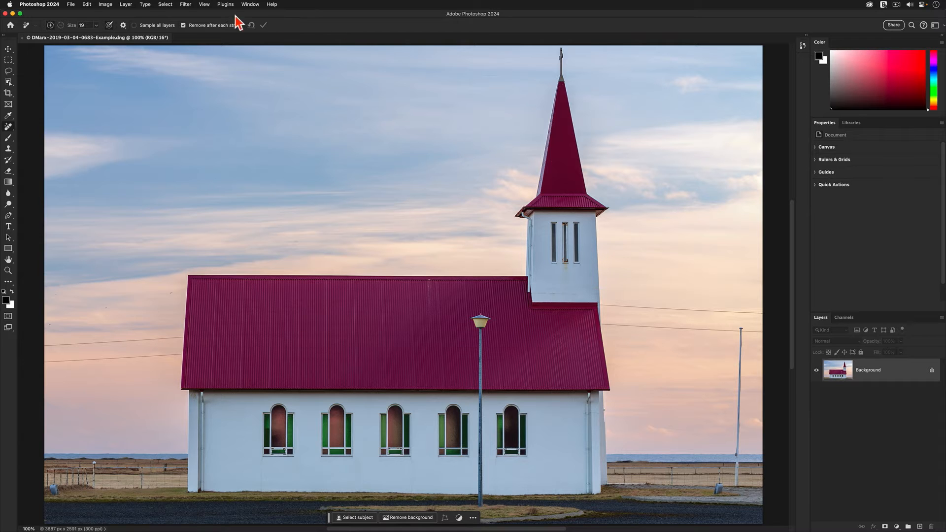
click(50, 7)
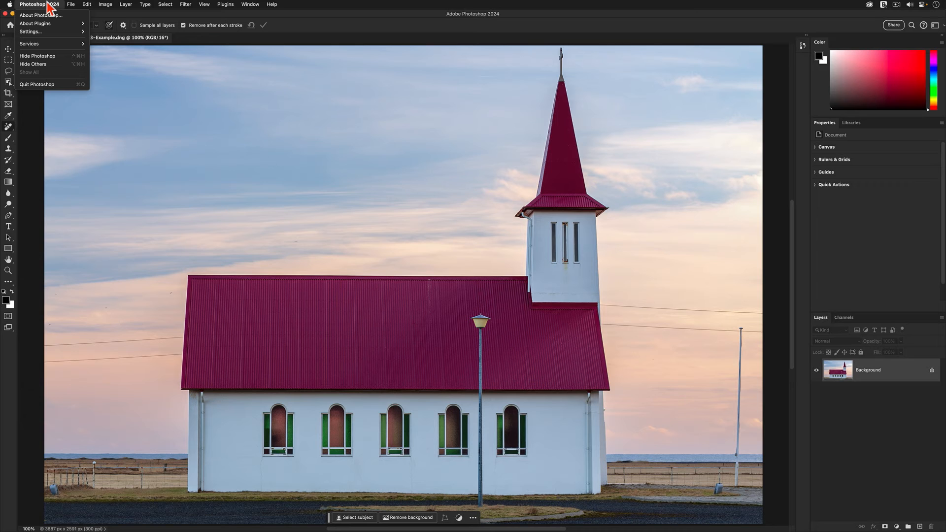
click(51, 15)
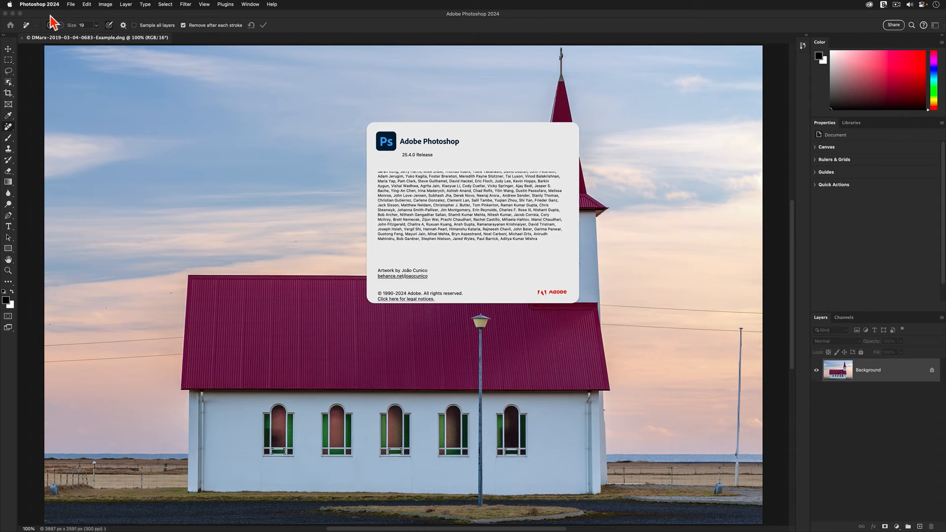
click(585, 235)
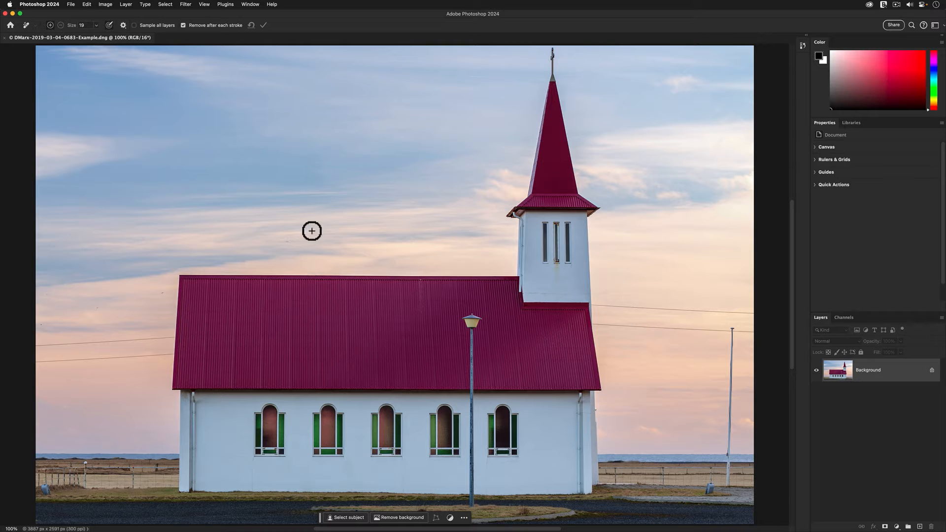
- Show the toolbar and customize it so the Remove Tool comes first in the healing tools group, above the Spot Healing Brush
click(251, 4)
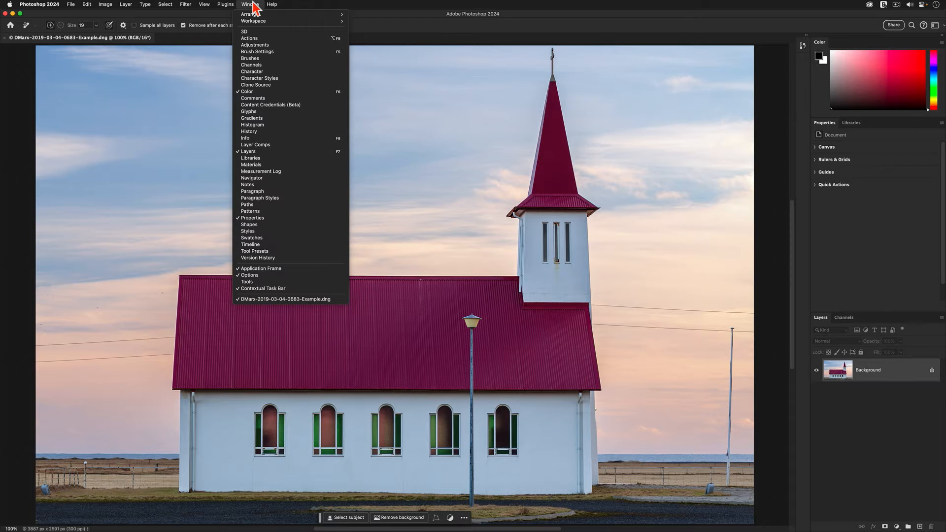
click(303, 284)
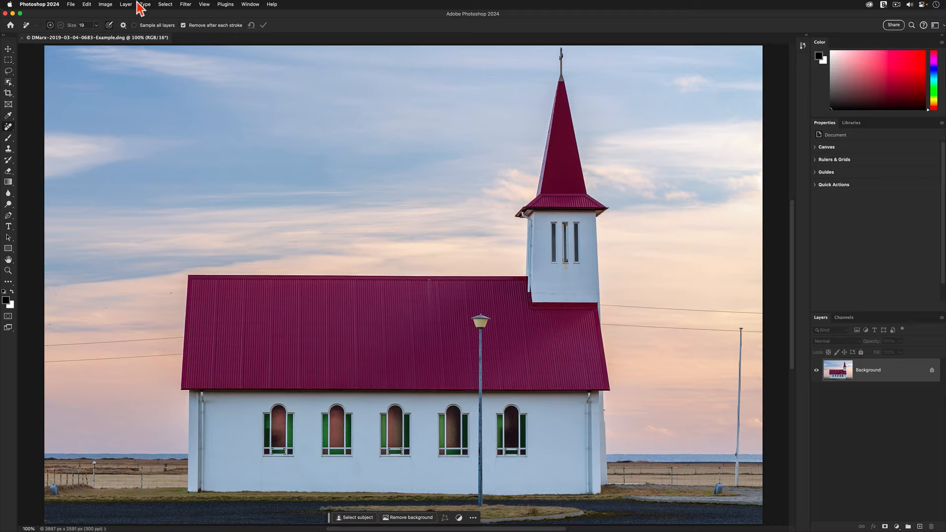
click(87, 4)
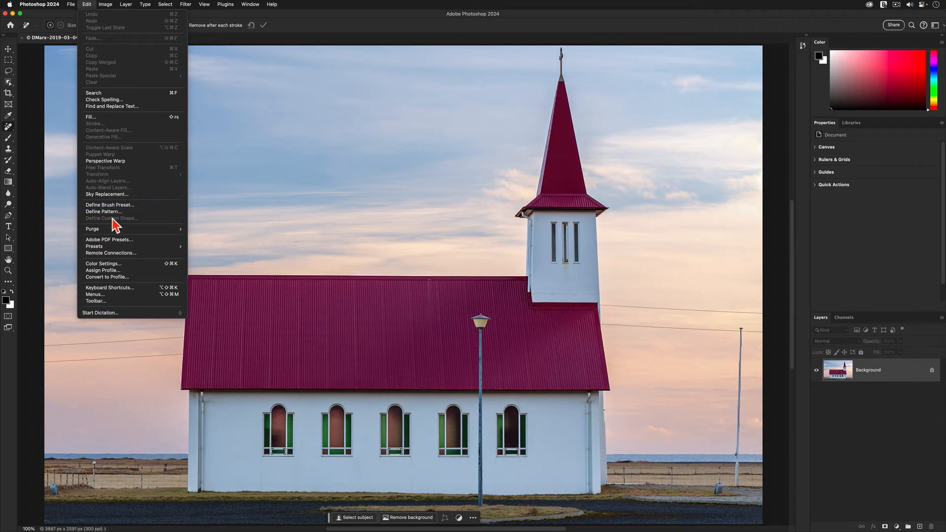
click(118, 301)
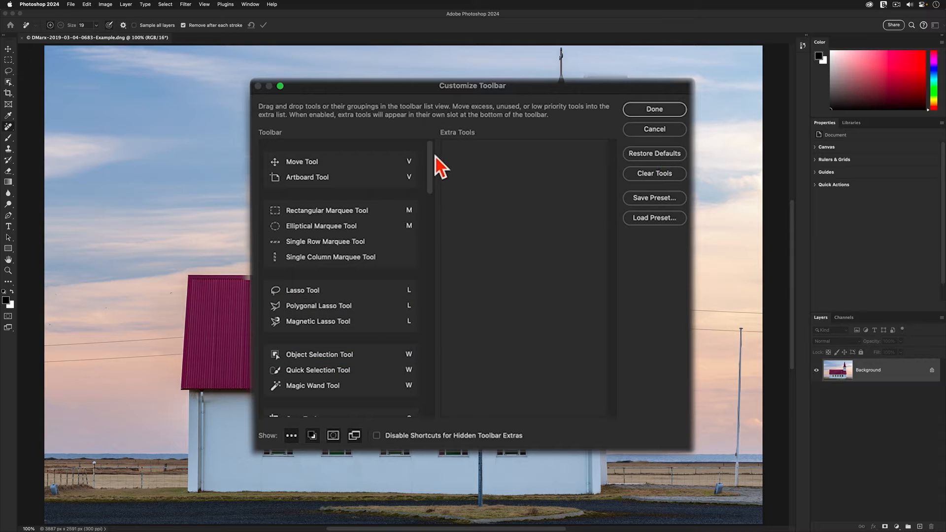
drag(429, 162, 438, 239)
click(318, 258)
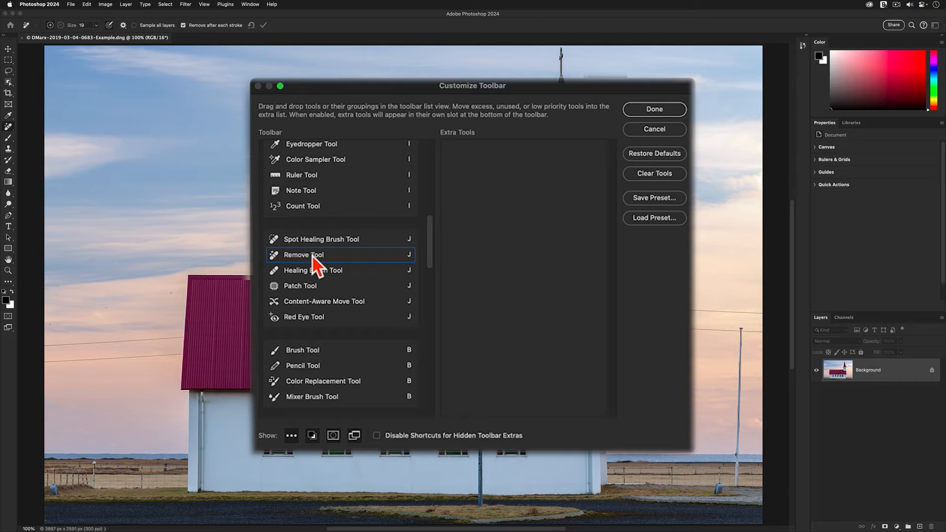
mouse_move(312, 255)
mouse_down()
mouse_move(306, 246)
mouse_move(325, 234)
mouse_move(311, 238)
mouse_up()
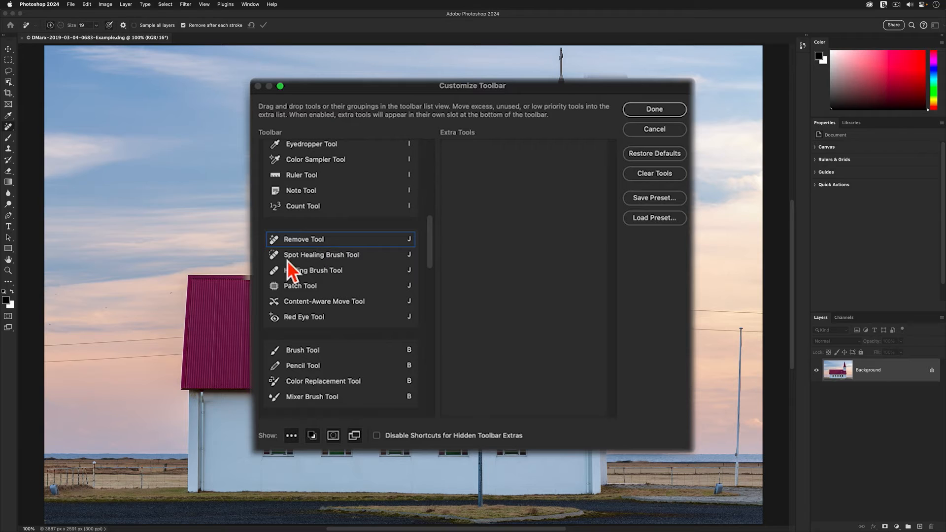
click(288, 302)
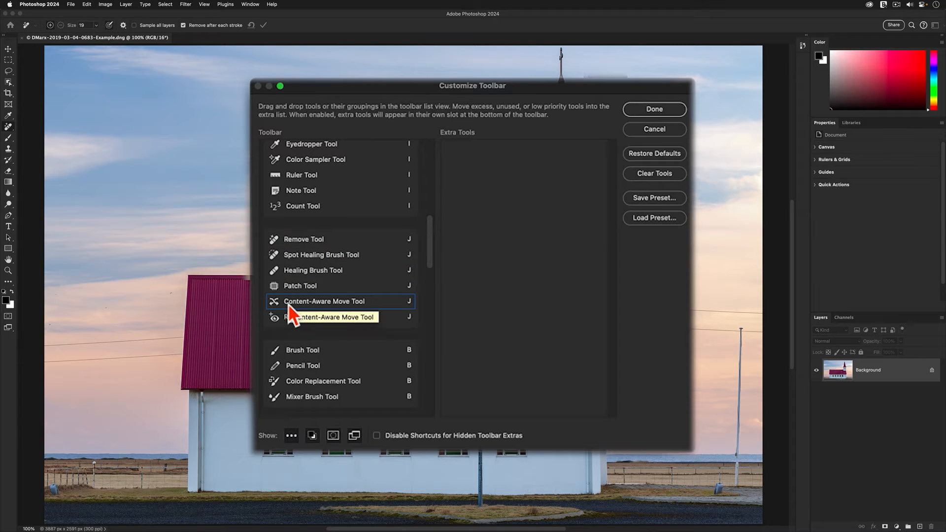
click(668, 112)
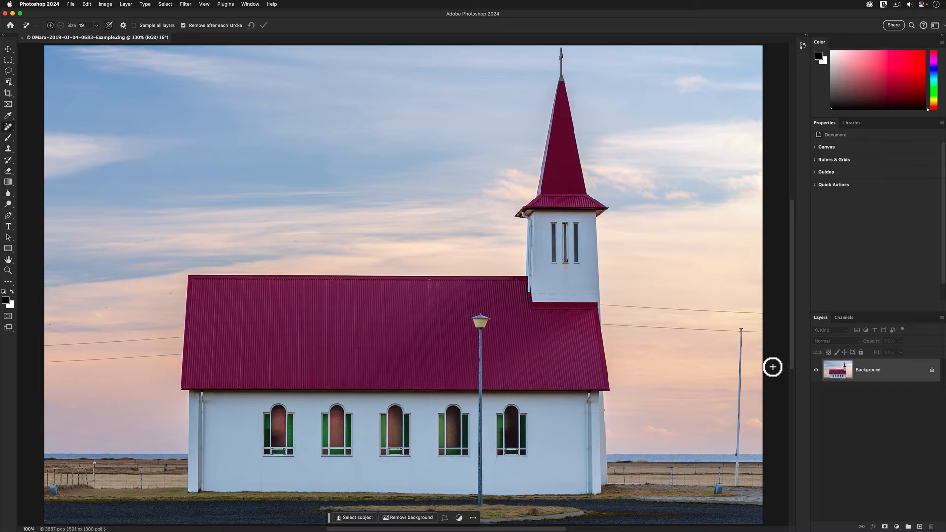
- Create a new layer named Cleanup above the Background layer
click(129, 4)
mouse_move(136, 15)
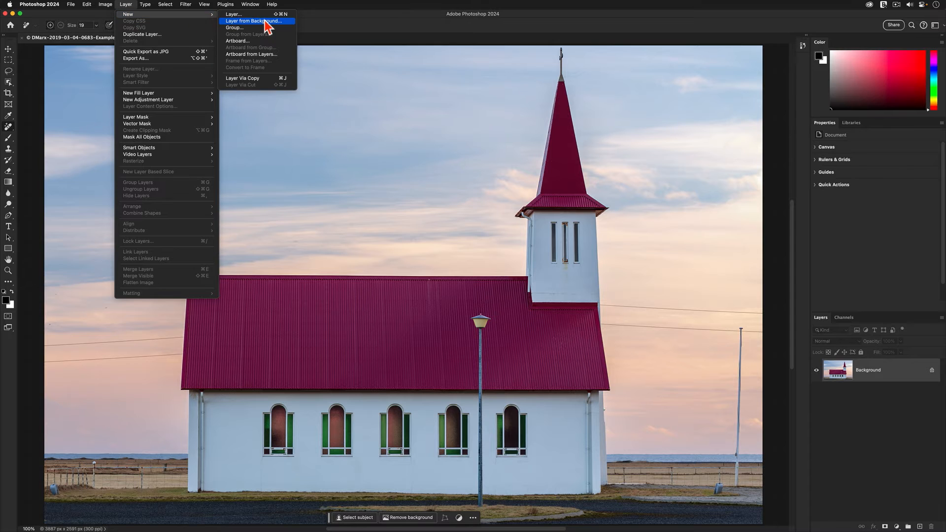
click(265, 15)
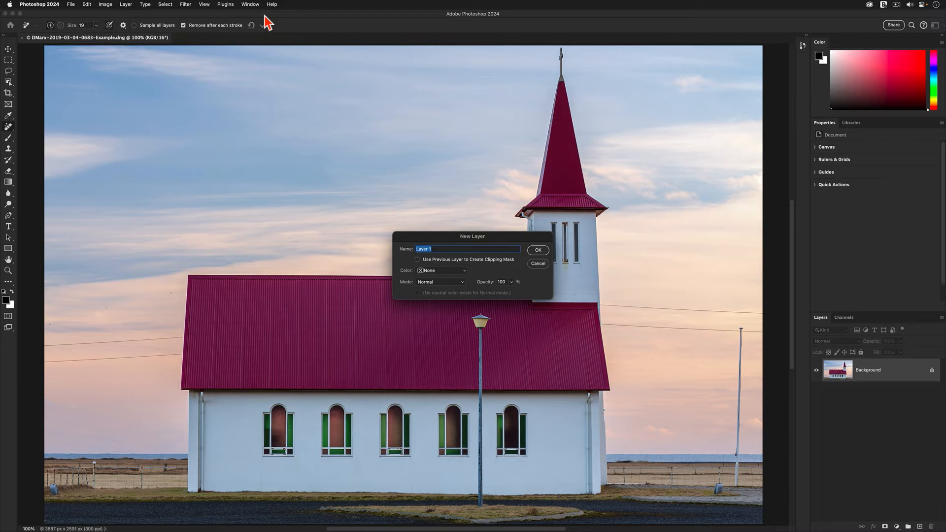
text(Cleanup)
key(Return)
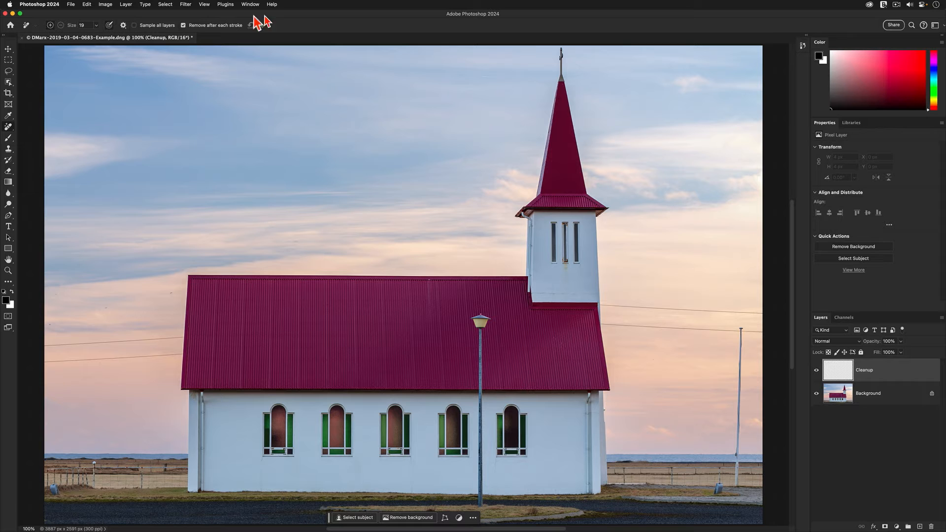
- Remove the blue container by the fence with the Remove tool at size 29, sampling all layers and removing after each stroke
click(7, 270)
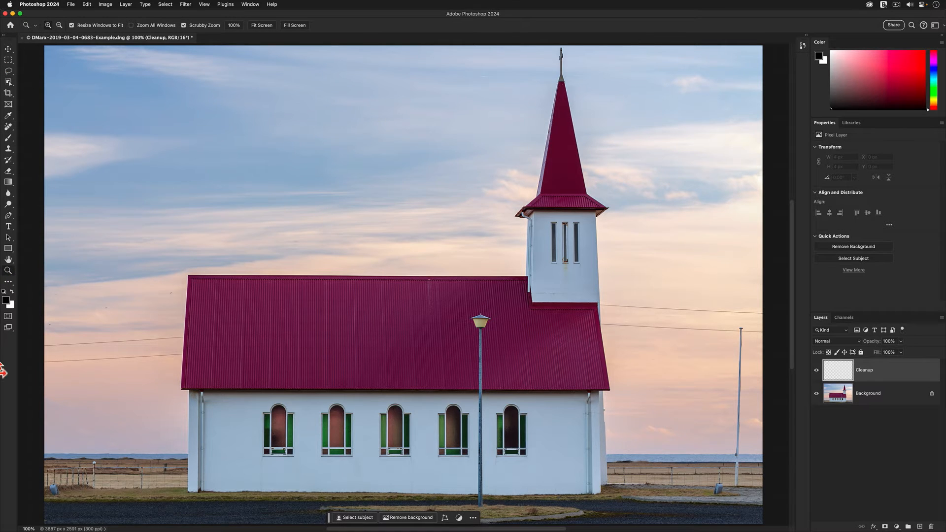
click(52, 500)
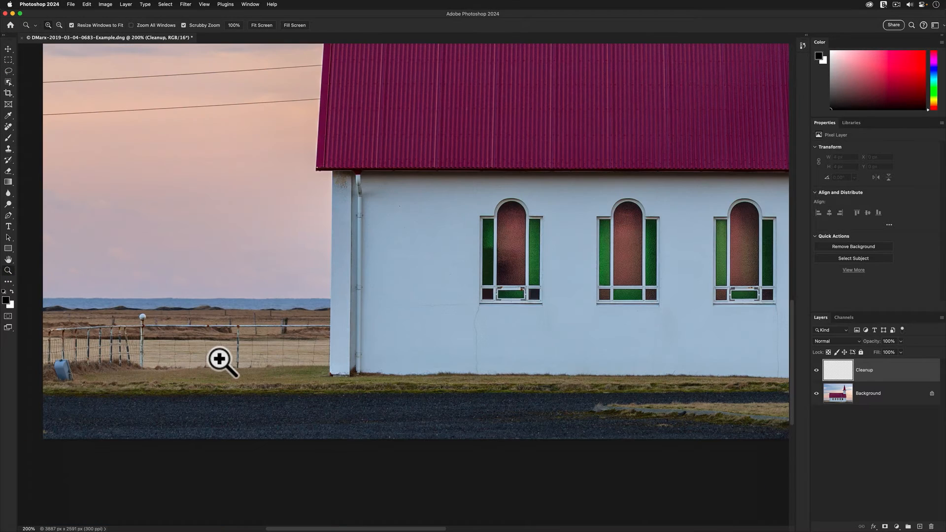
click(8, 127)
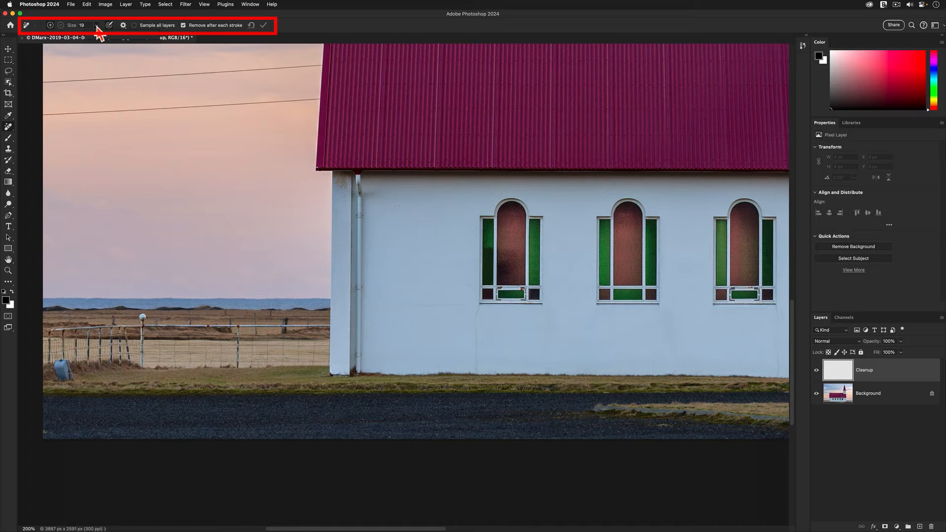
drag(97, 28, 97, 35)
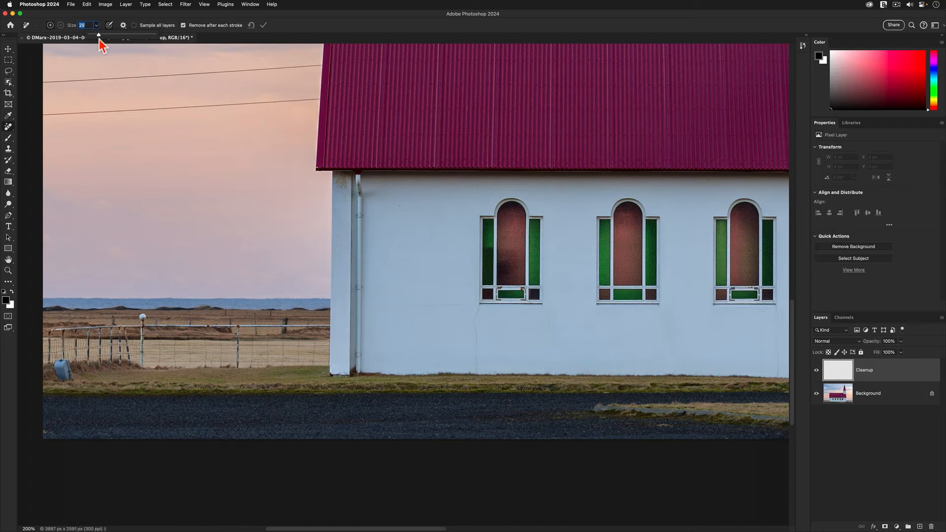
click(158, 25)
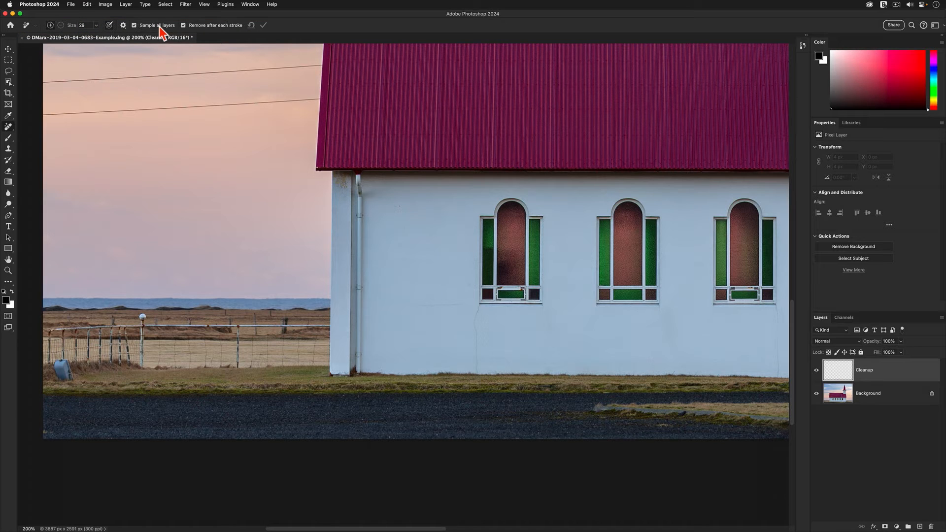
click(215, 26)
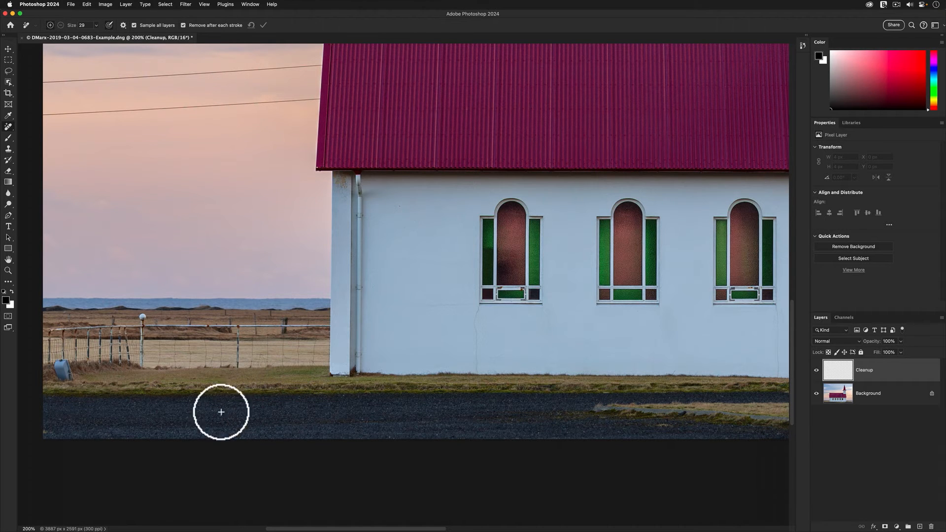
mouse_move(72, 378)
mouse_down()
mouse_move(78, 396)
mouse_move(78, 376)
mouse_move(84, 387)
mouse_up()
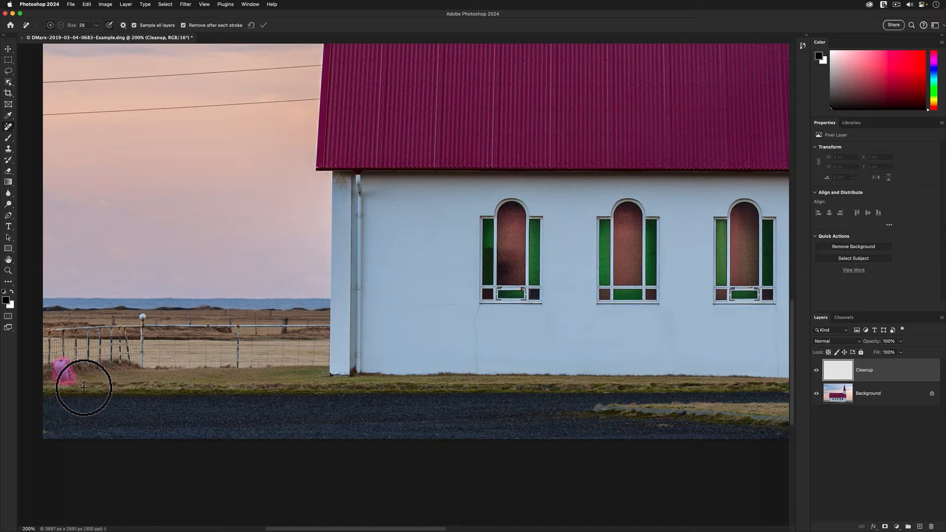
drag(84, 387, 85, 388)
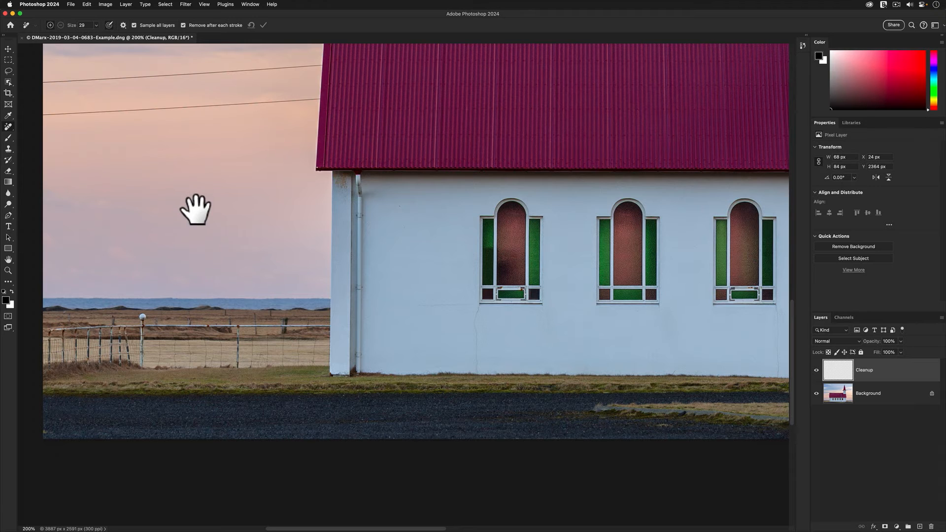
- Remove the small dark birds from the sky beside the church's roof
drag(197, 207, 199, 438)
key(super+plus)
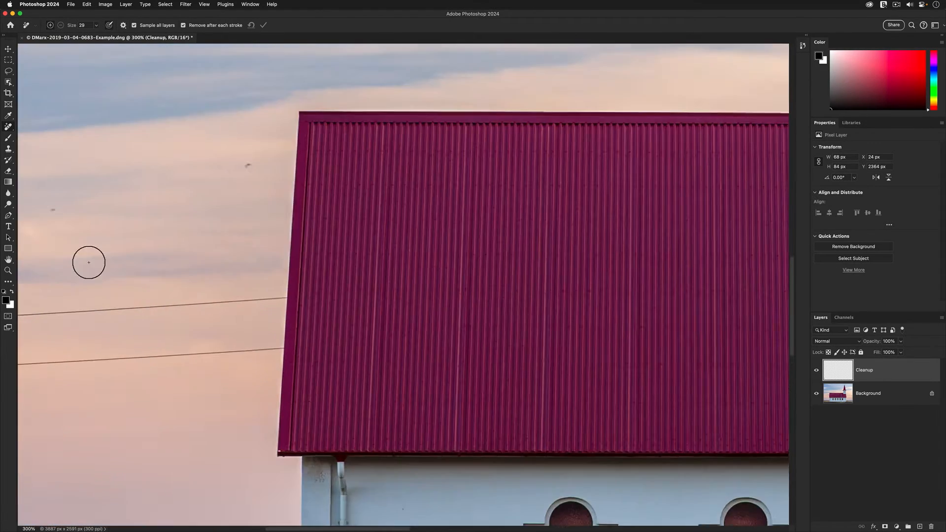
drag(87, 259, 323, 271)
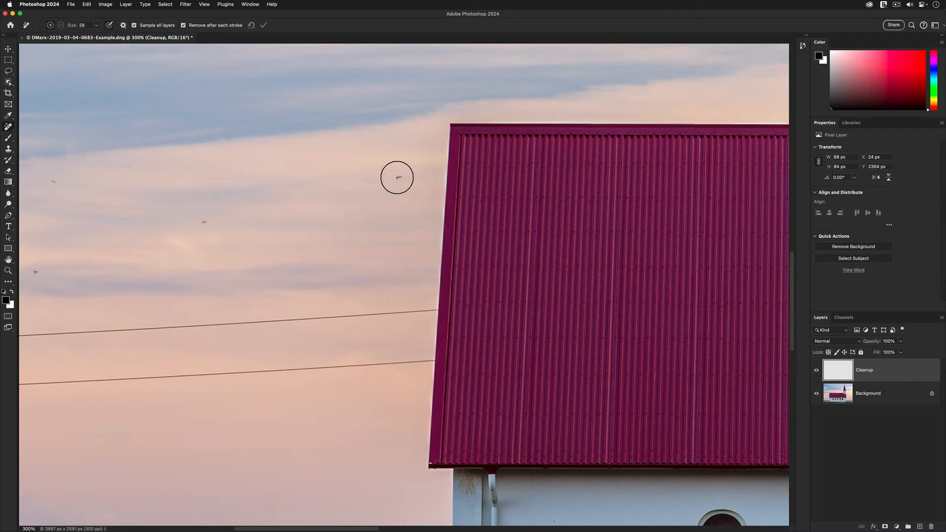
click(398, 177)
click(203, 222)
click(124, 166)
click(51, 182)
click(34, 271)
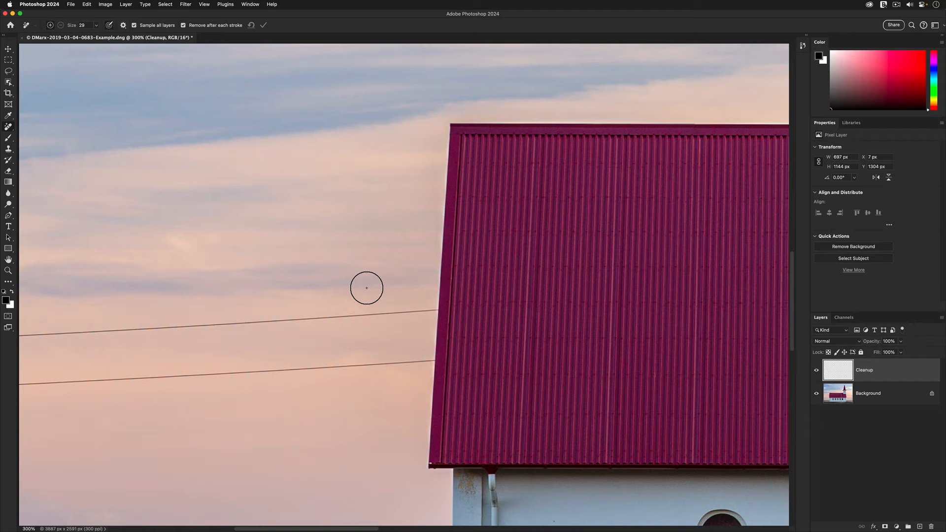
- Reduce the Remove tool's brush size to 10 and turn off Remove after each stroke
key(bracketleft)
key(bracketleft)
key(bracketleft)
key(bracketleft)
key(bracketright)
key(bracketright)
key(bracketright)
key(bracketright)
key(bracketright)
key(bracketleft)
key(bracketleft)
key(bracketleft)
key(bracketleft)
key(bracketleft)
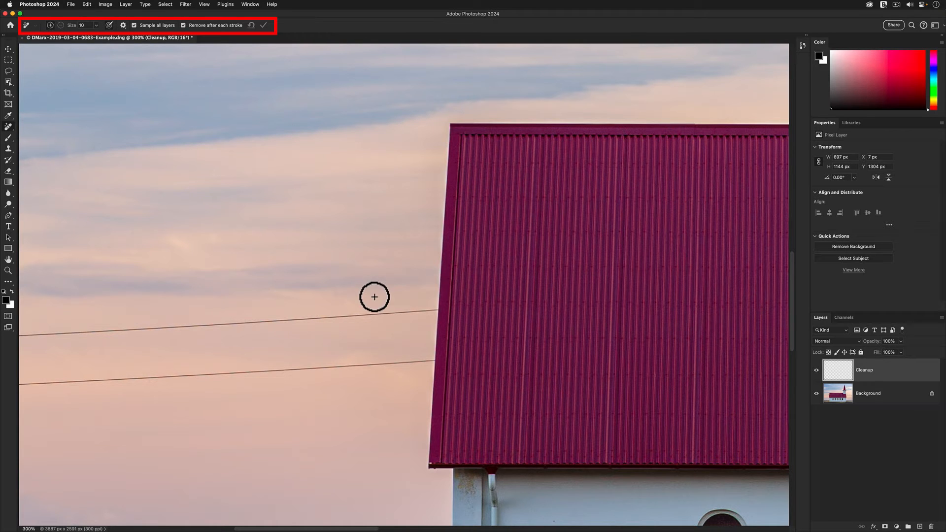
click(183, 25)
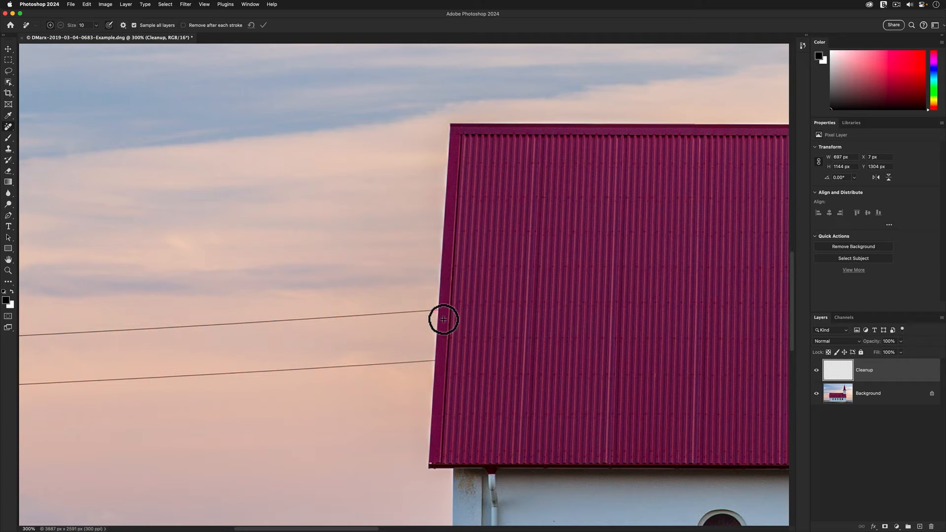
- Remove the upper power line with one straight size 15 stroke from the roof edge to the edge of the photo
key(bracketright)
drag(444, 318, 446, 321)
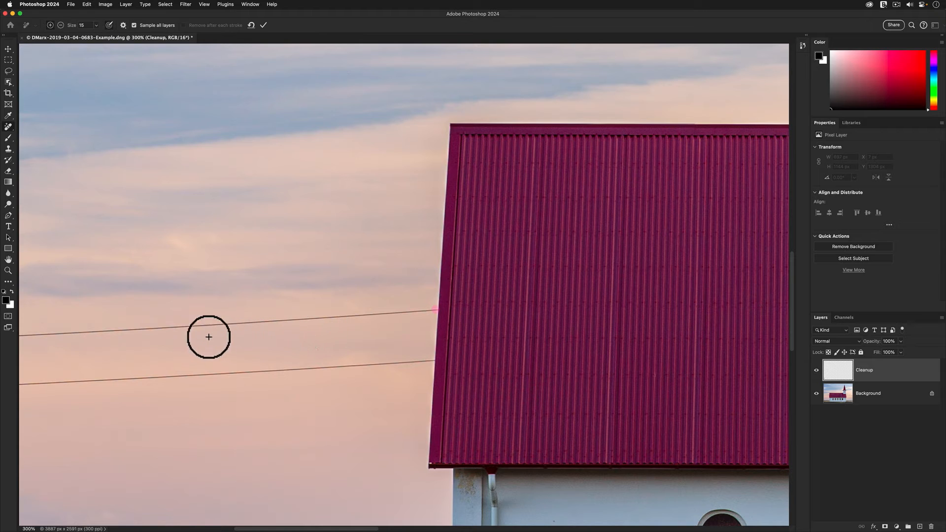
shift+click(33, 346)
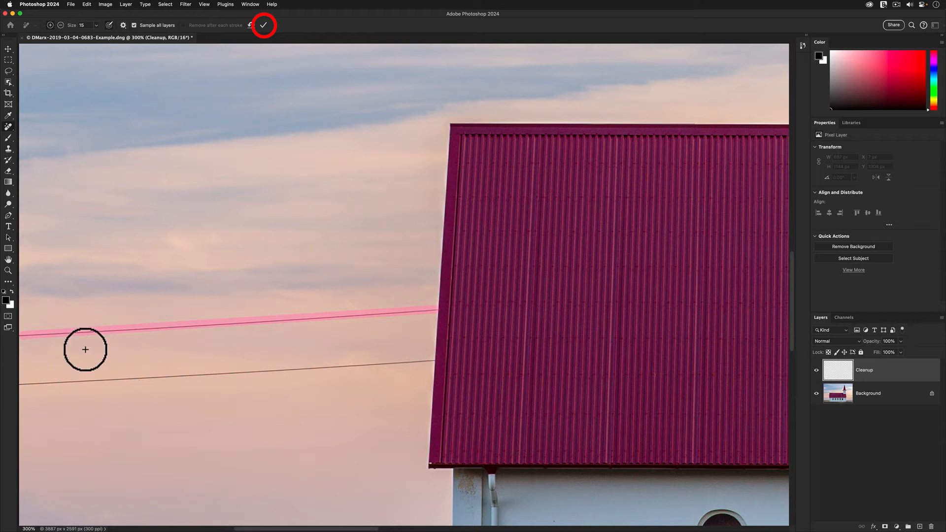
click(264, 28)
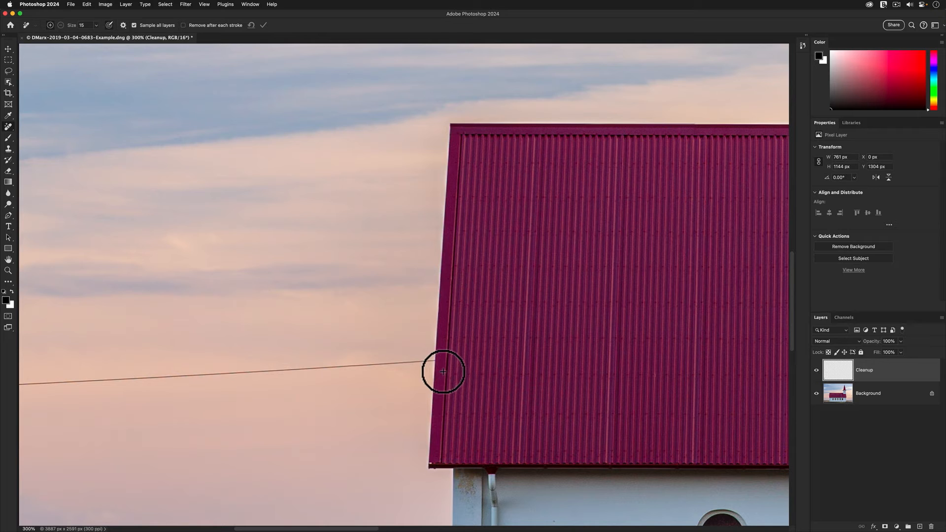
- Remove the remaining power line with one straight size 15 stroke from the roof edge to the photo's edge, and deselect the layer
click(443, 371)
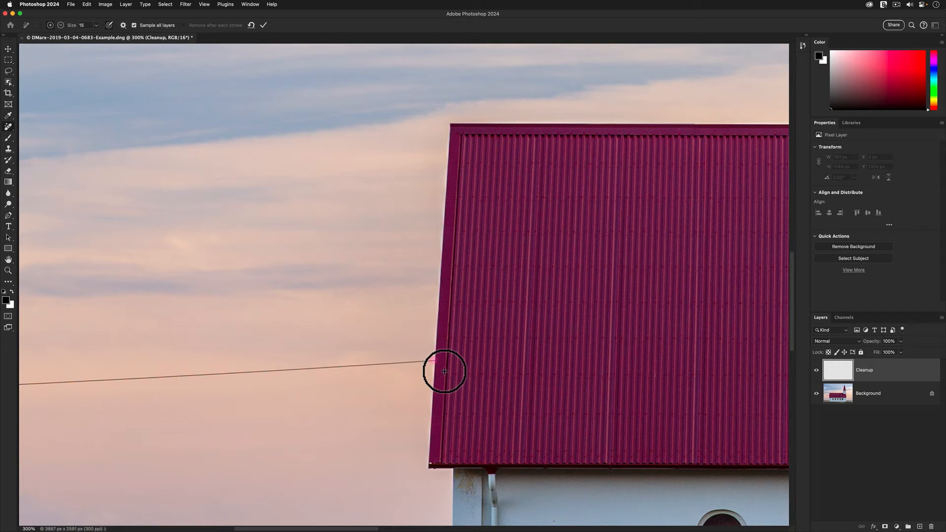
shift+click(31, 394)
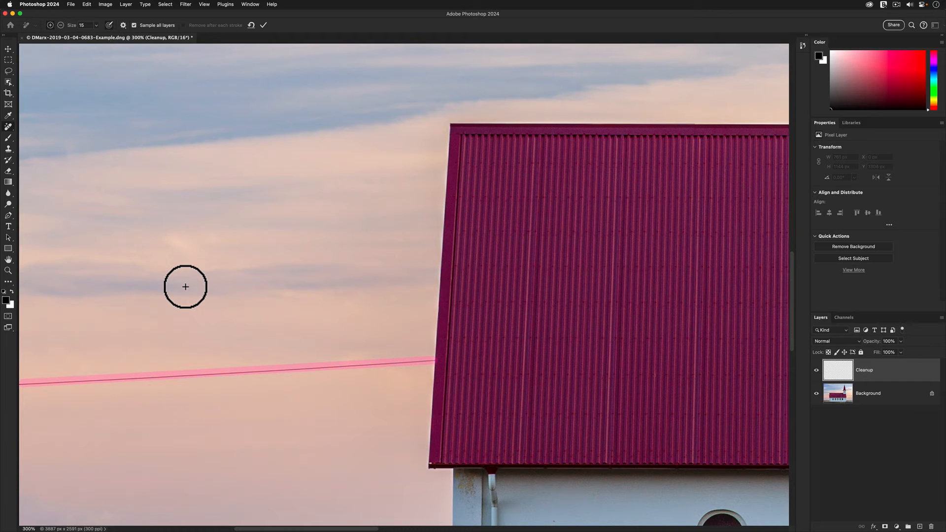
key(Return)
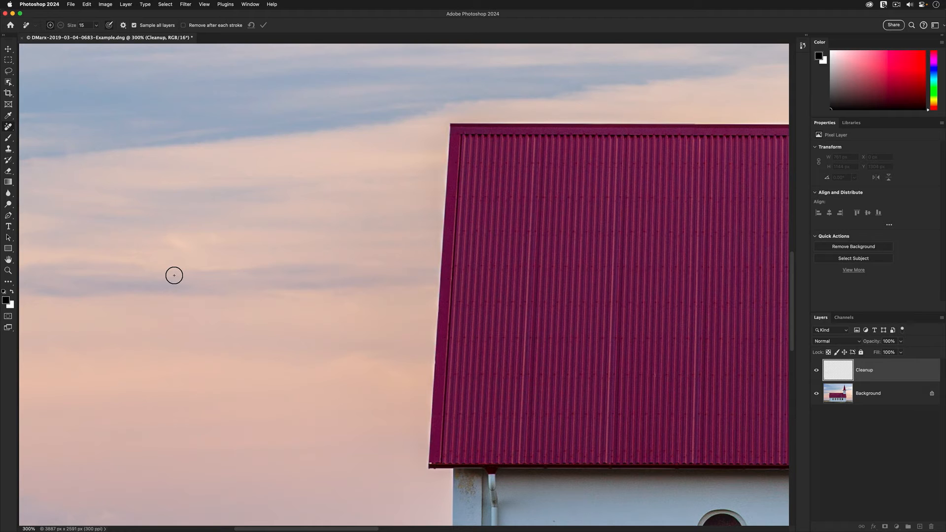
scroll(174, 275, down, 2)
click(881, 490)
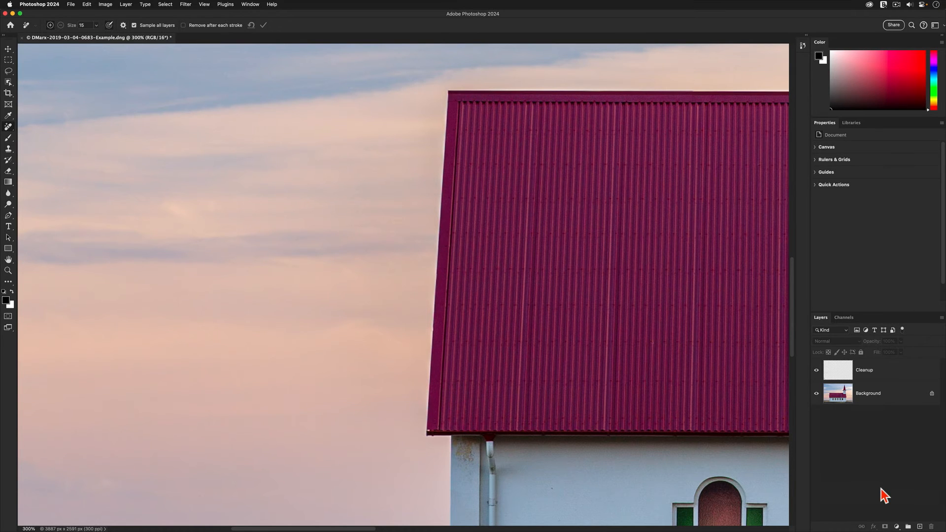
- Remove the lamp post in front of the church on the Cleanup layer with a size 25 Remove tool stroke
key(super+1)
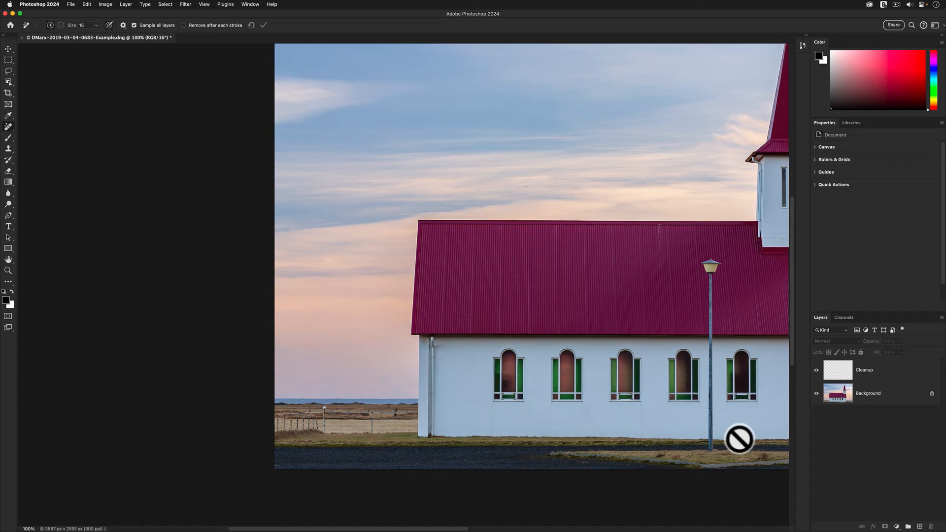
key(space)
drag(728, 343, 533, 410)
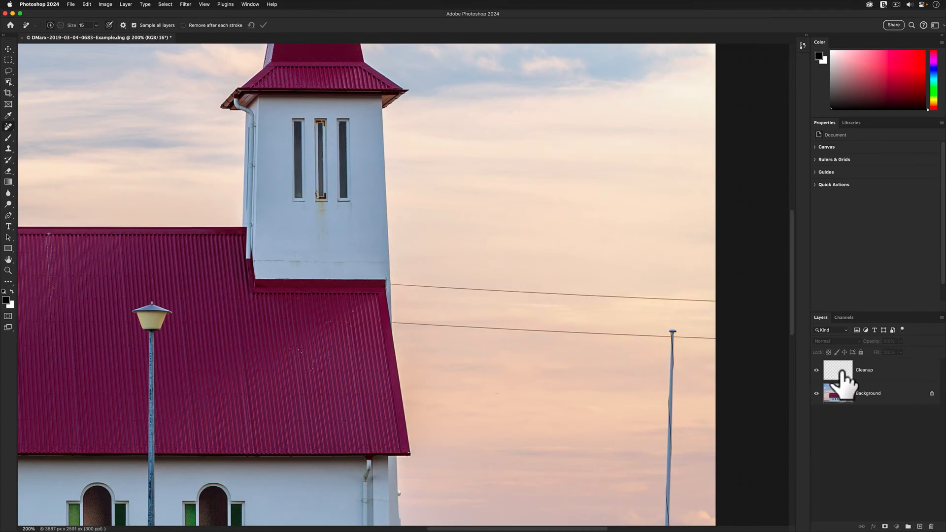
click(842, 373)
key(bracketright)
key(bracketright)
scroll(694, 341, down, 5)
scroll(655, 394, left, 6)
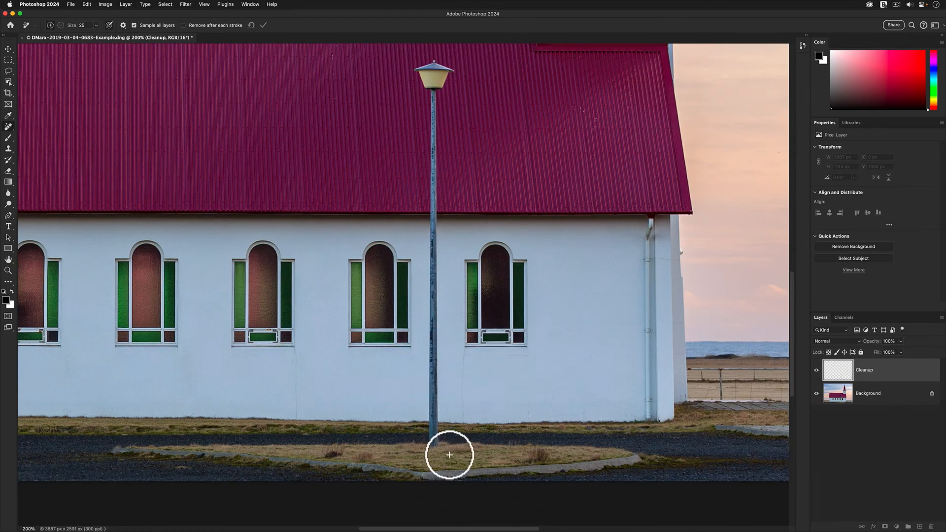
drag(450, 452, 433, 93)
key(Return)
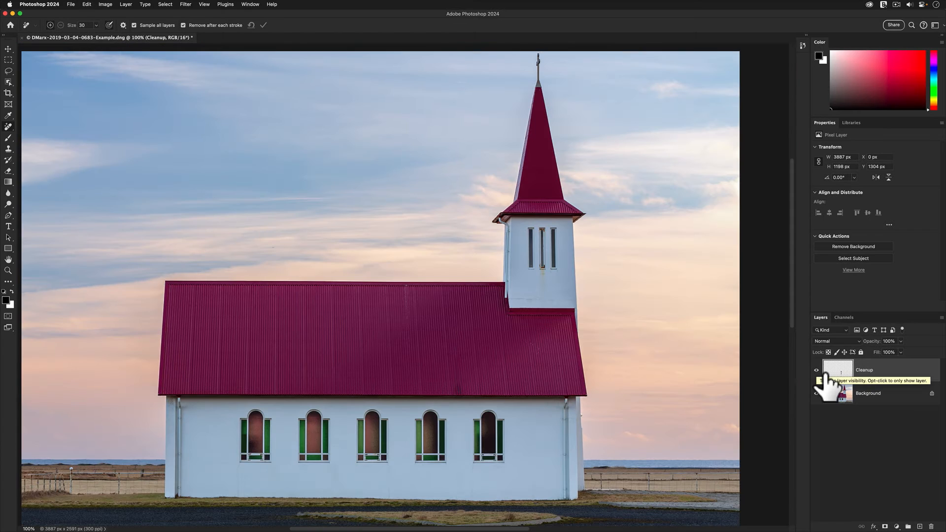
- Compare the church photo with and without the Cleanup layer
click(827, 372)
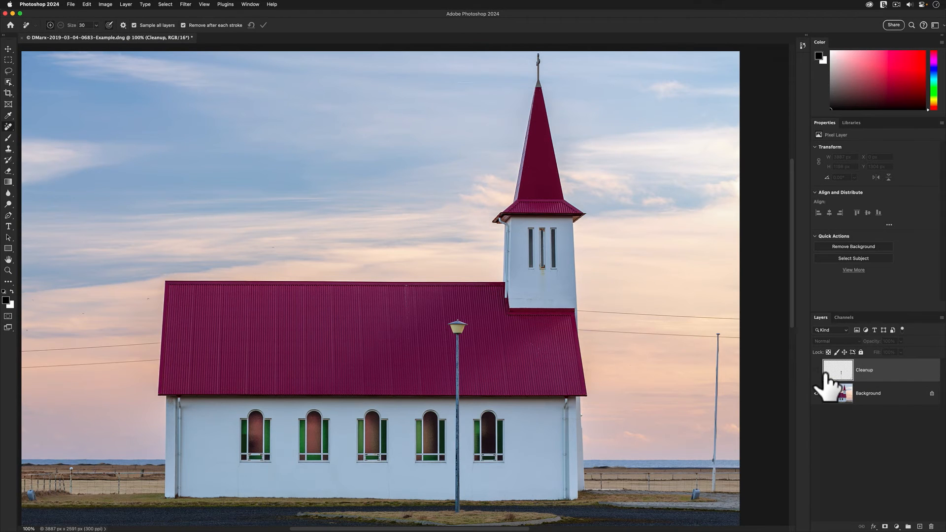
click(827, 373)
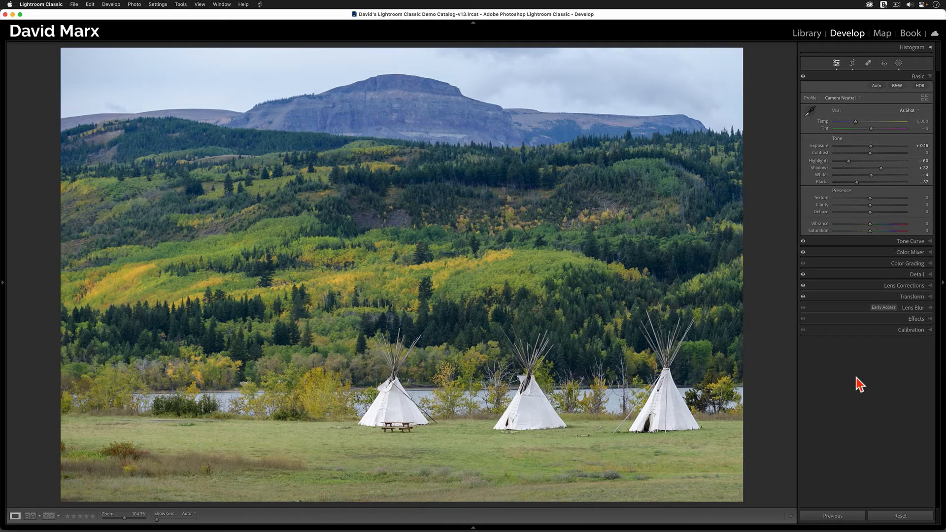
- In Lightroom Classic, try to remove the picnic table in front of the leftmost tipi with the Remove tool at size 47
click(394, 430)
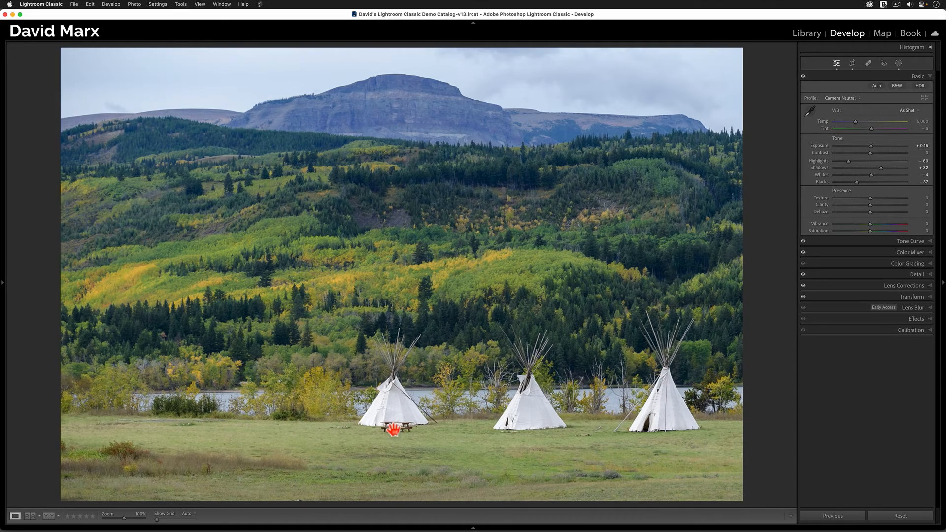
key(super+equal)
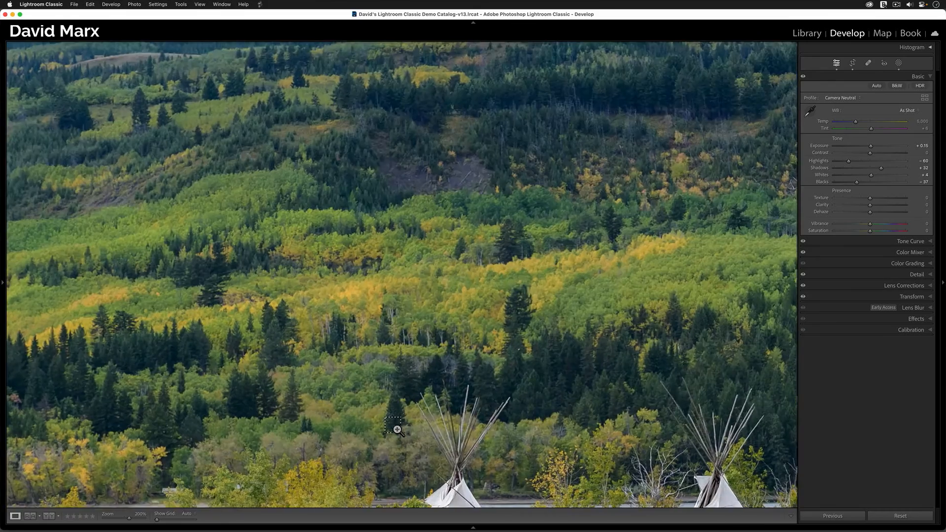
drag(397, 430, 397, 140)
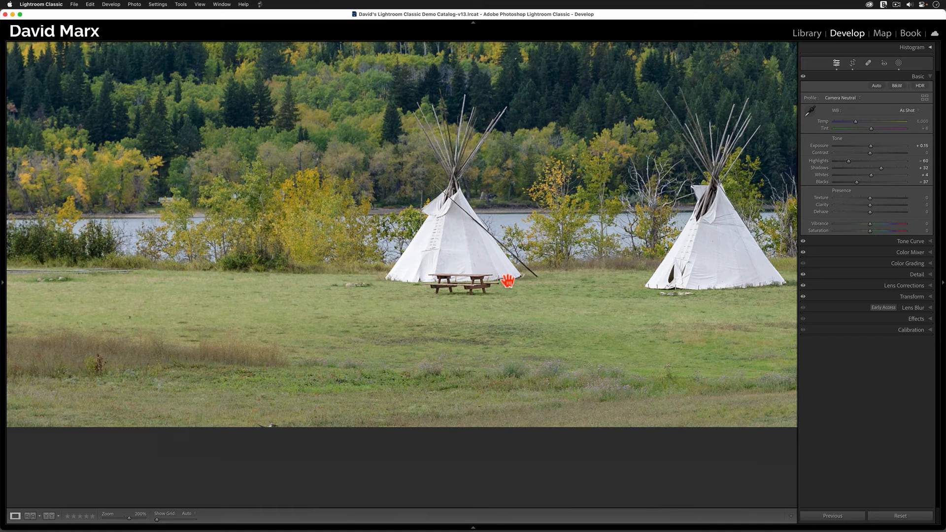
click(869, 64)
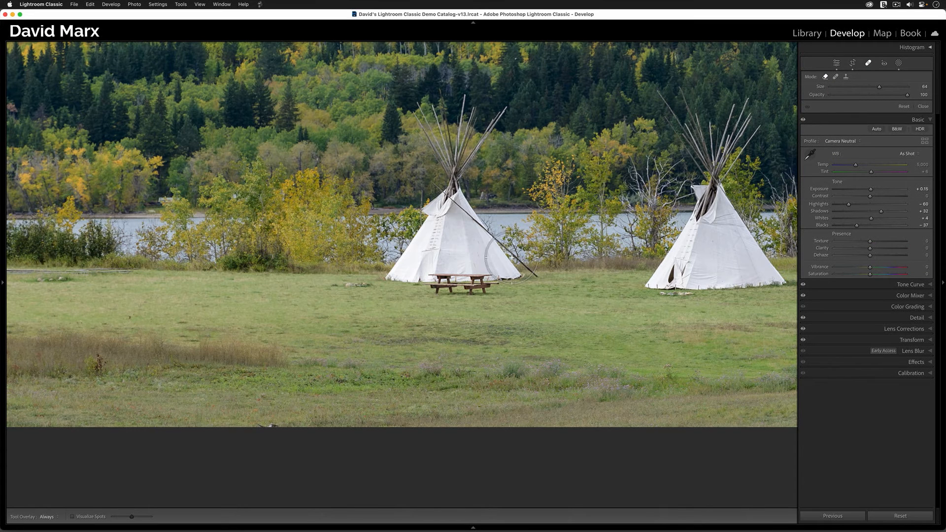
scroll(457, 282, down, 5)
mouse_move(481, 281)
mouse_down()
mouse_move(436, 276)
mouse_move(492, 285)
mouse_move(473, 291)
mouse_up()
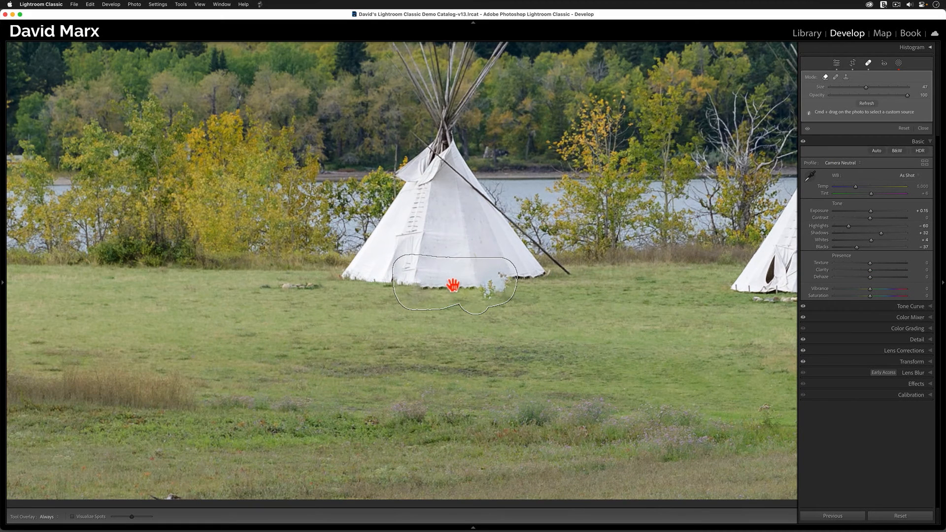
- Replace the picnic table's removal area with a newly painted one, and reset the Remove tool's edits
key(Delete)
mouse_move(453, 284)
mouse_down()
mouse_move(433, 263)
mouse_move(396, 276)
mouse_move(488, 269)
mouse_move(406, 292)
mouse_move(394, 284)
mouse_up()
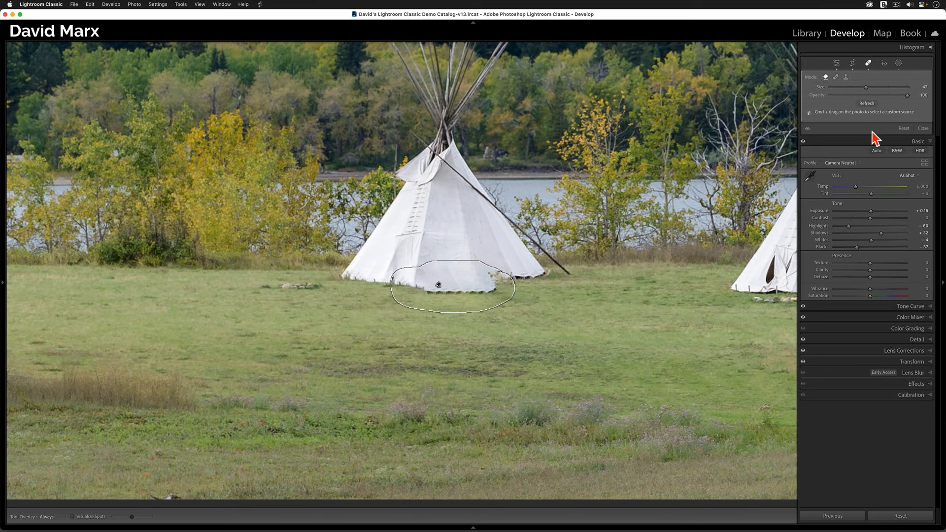
click(899, 130)
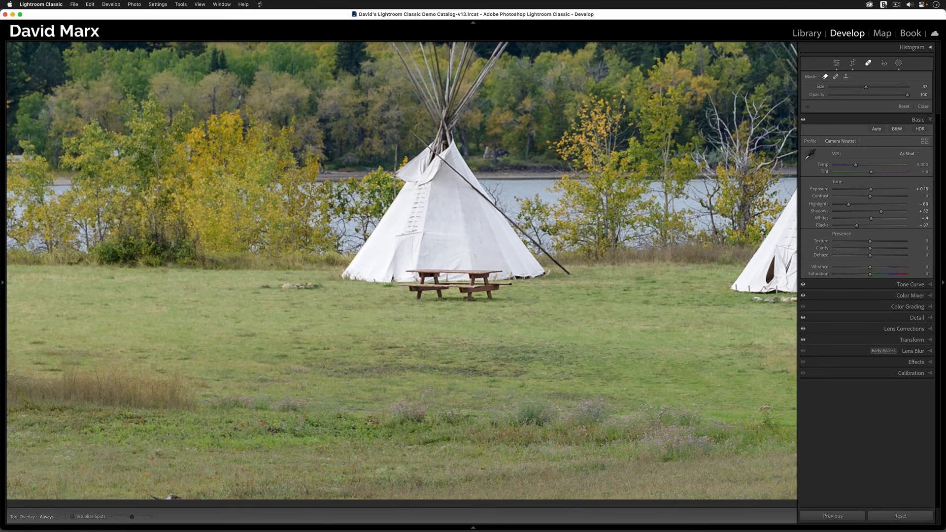
- Open the tipi photo from Lightroom Classic in Adobe Photoshop 2024 for editing
click(134, 5)
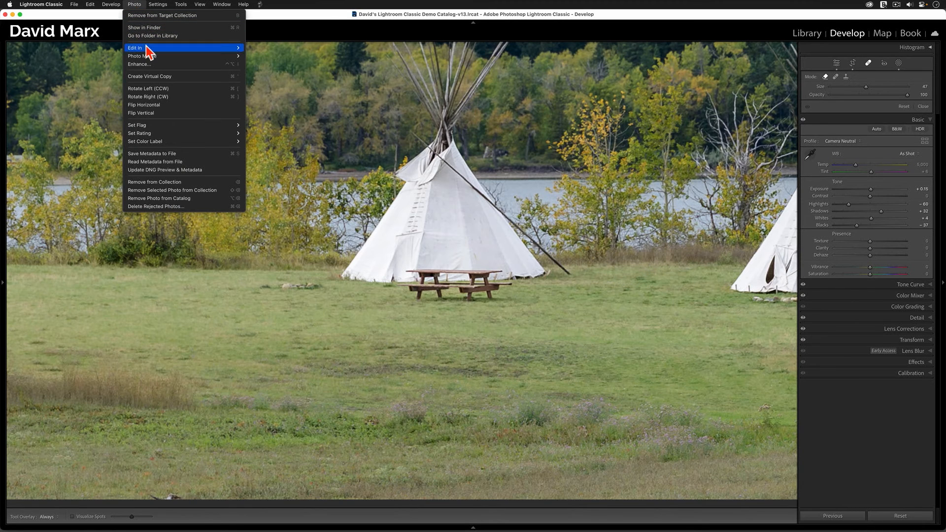
mouse_move(148, 48)
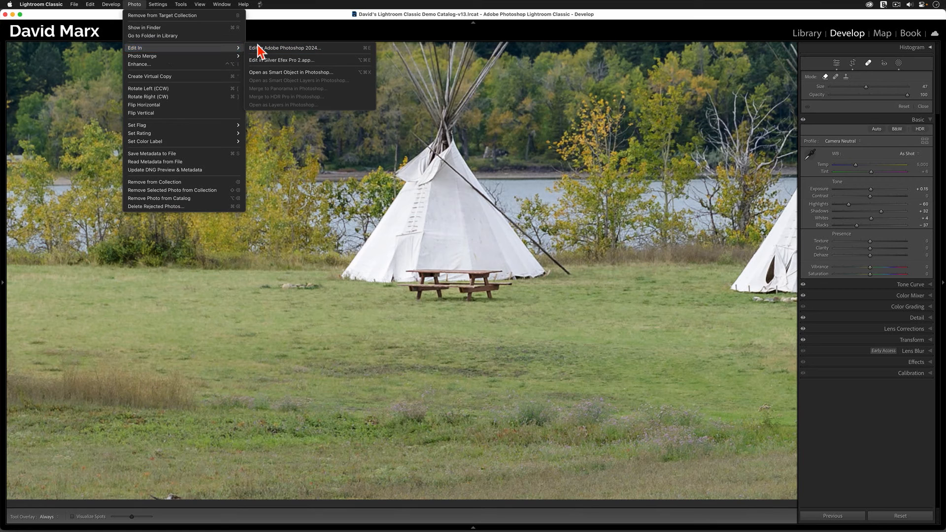
click(310, 48)
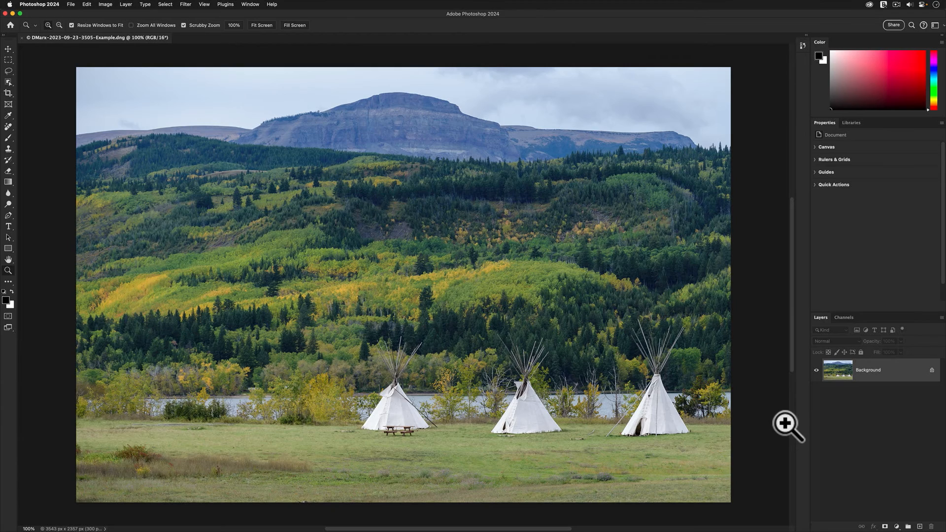
- Create a new layer named Clean Up above the Background layer
click(407, 437)
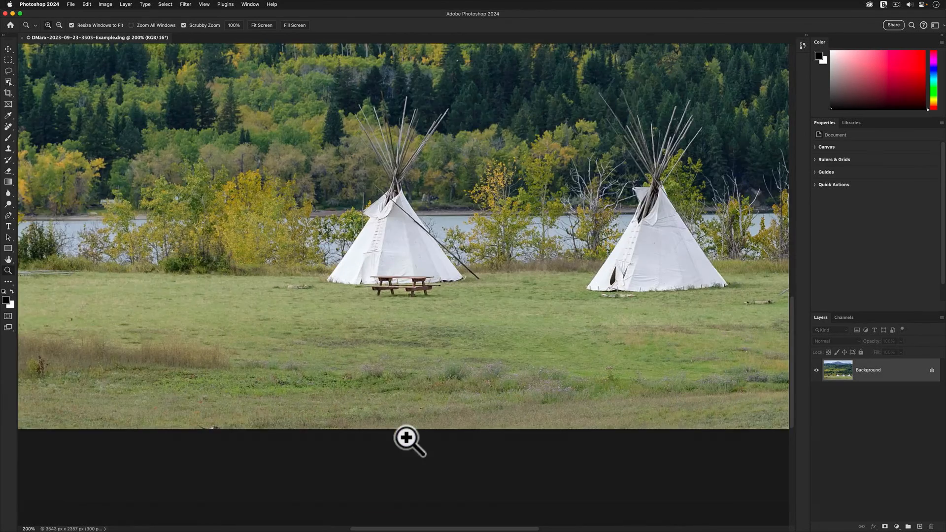
click(418, 301)
drag(436, 318, 433, 359)
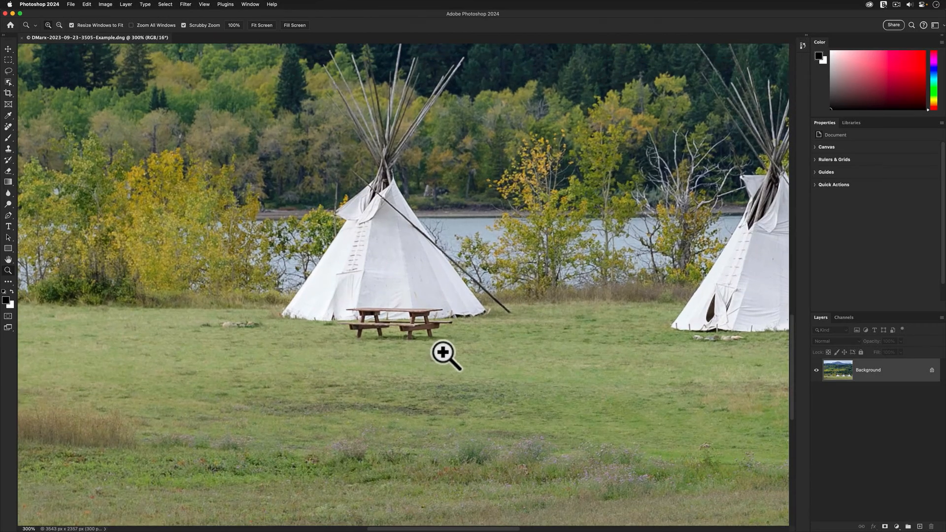
click(126, 5)
mouse_move(132, 15)
click(232, 16)
text(Clean Up)
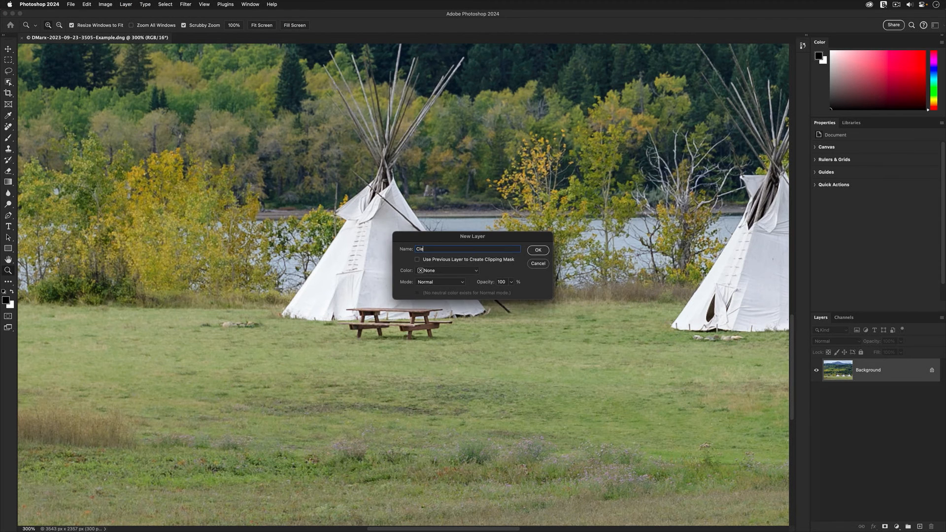
key(Return)
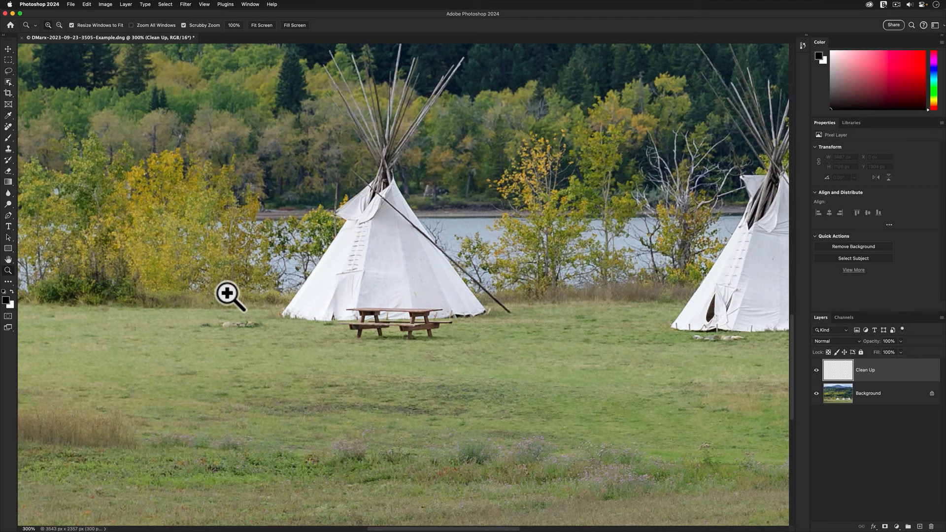
- Cycle through the grouped healing tools and end on the Remove tool
key(j)
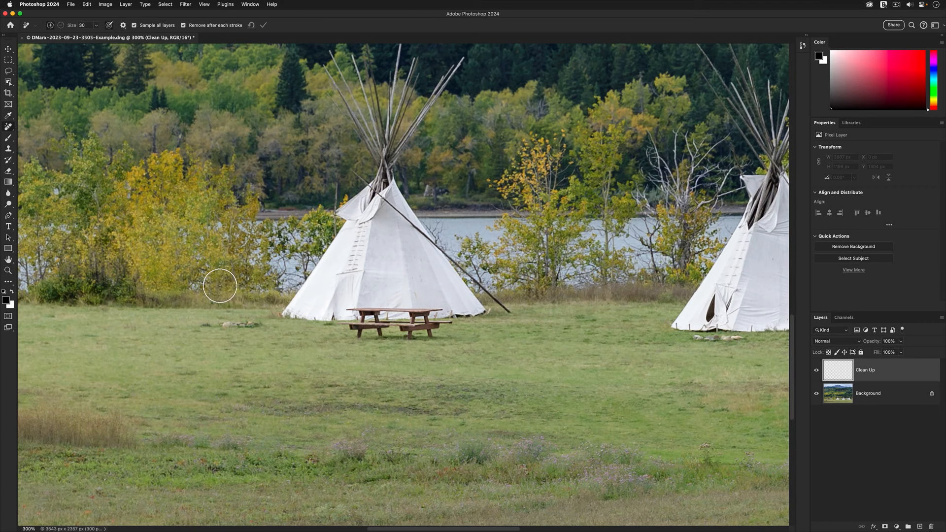
key(shift+j)
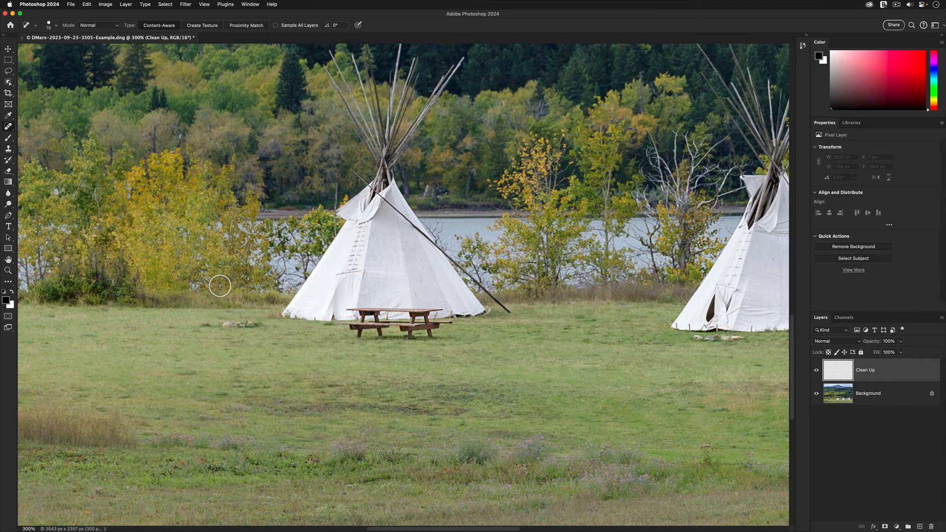
key(shift+j)
key(shift+j)
key(shift+j)
key(shift+j)
key(shift+j)
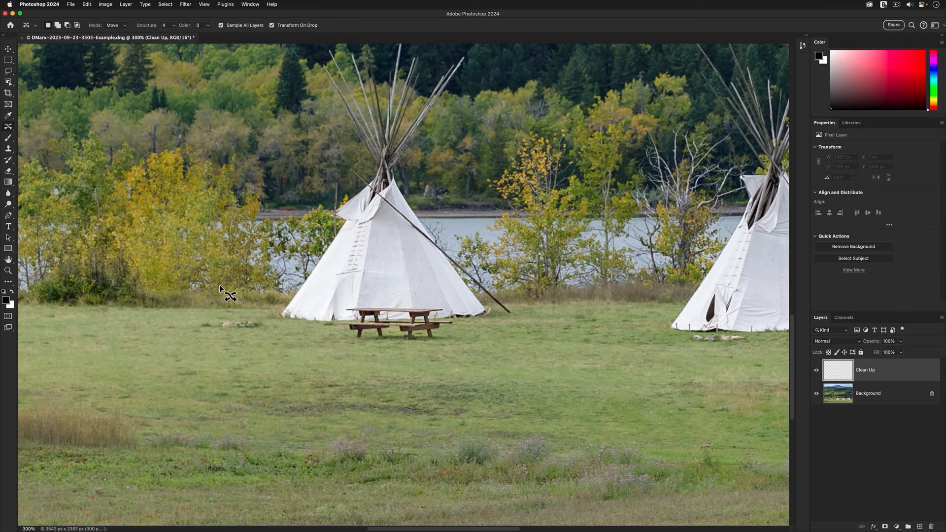
key(shift+j)
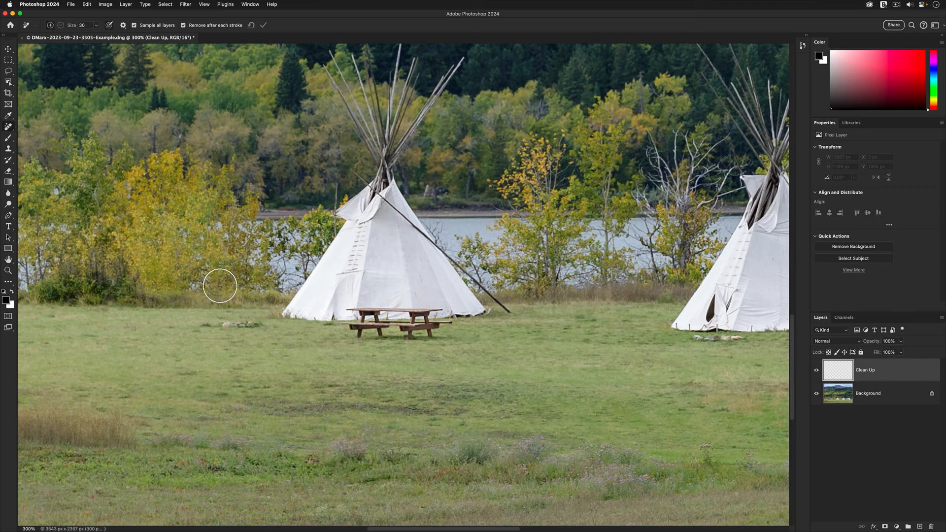
- Remove the lower legs of the picnic table with the Remove tool at size 10, removing after each stroke
click(209, 29)
key(bracketleft)
key(bracketleft)
key(bracketleft)
key(bracketleft)
mouse_move(358, 337)
mouse_down()
mouse_move(440, 349)
mouse_move(377, 347)
mouse_up()
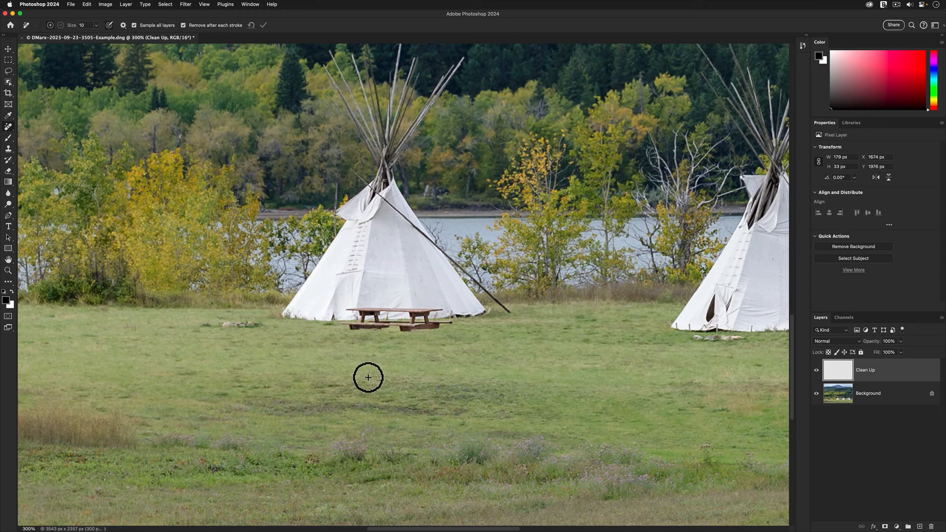
- Turn off Remove after each stroke, paint over the rest of the picnic table with fine strokes, and apply the removal
click(223, 27)
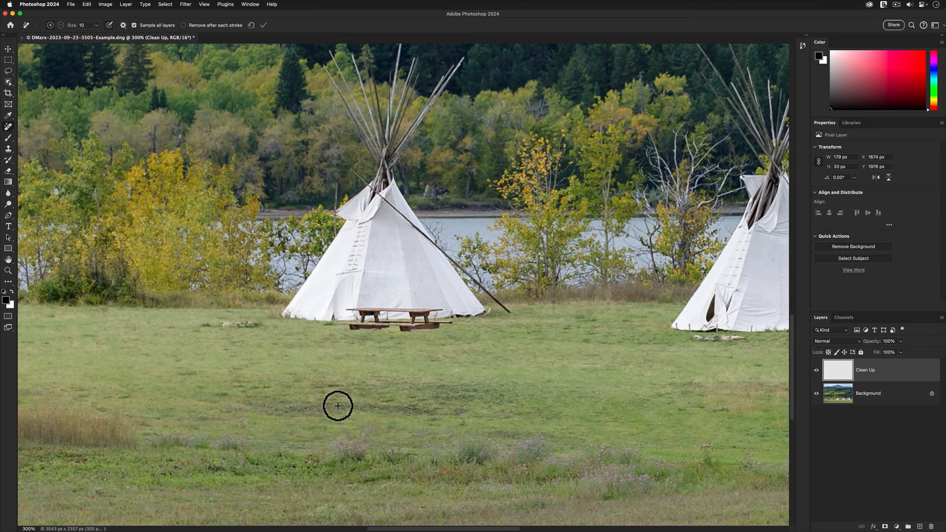
key(super+equal)
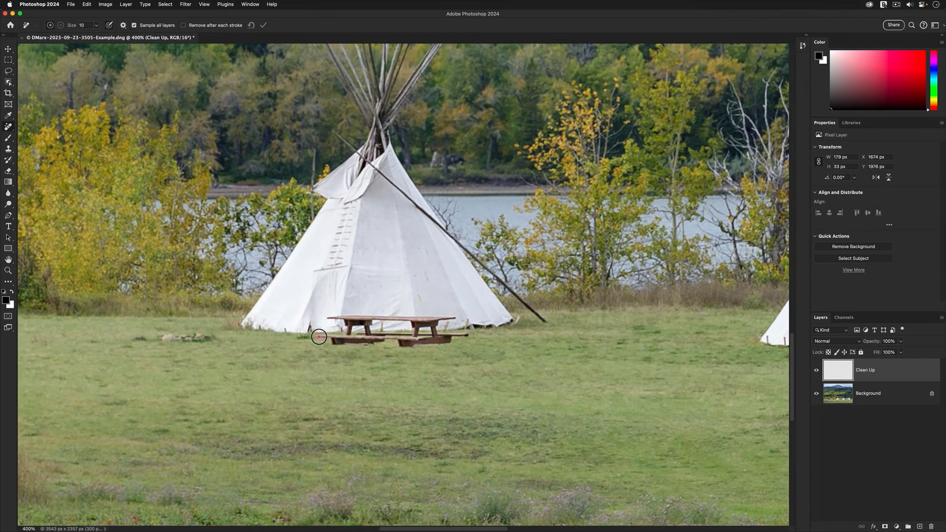
key(bracketright)
mouse_move(327, 338)
mouse_down()
mouse_move(410, 349)
mouse_move(399, 340)
mouse_move(466, 338)
mouse_move(423, 343)
mouse_move(421, 328)
mouse_move(356, 338)
mouse_up()
key(bracketleft)
key(bracketright)
key(bracketleft)
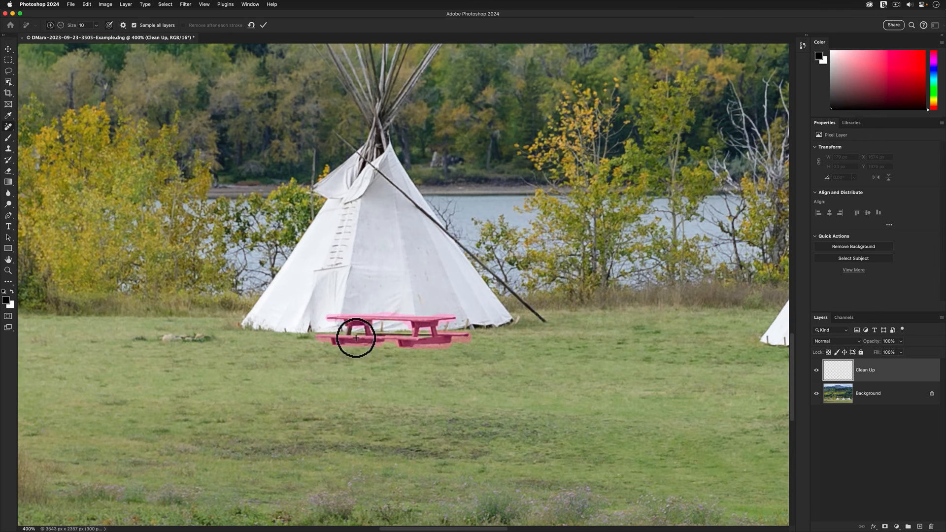
key(bracketleft)
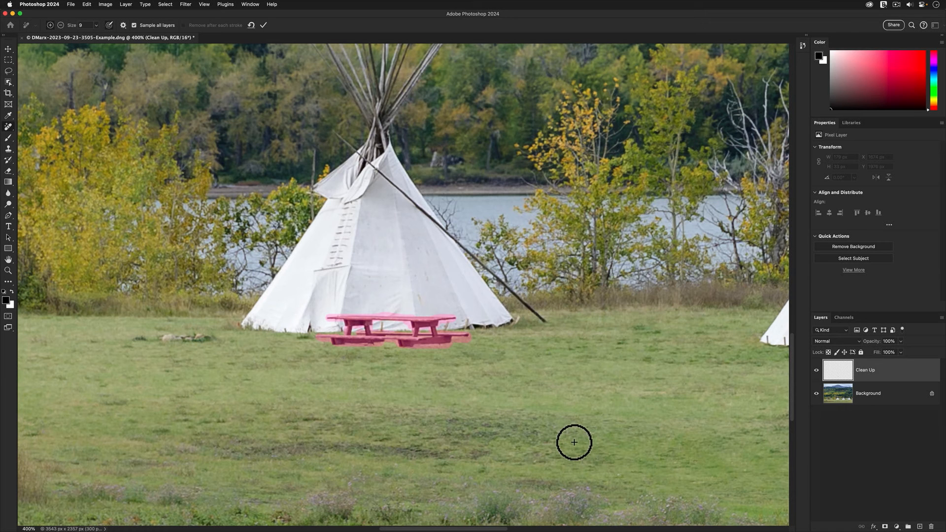
key(Return)
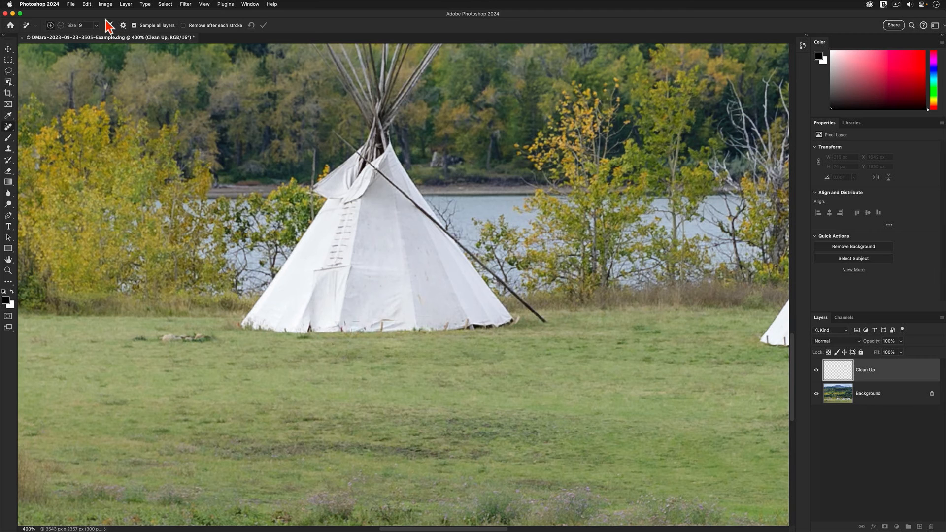
- Turn on Remove after each stroke and clean up the leftover spot along the bottom edge of the tipi
click(197, 25)
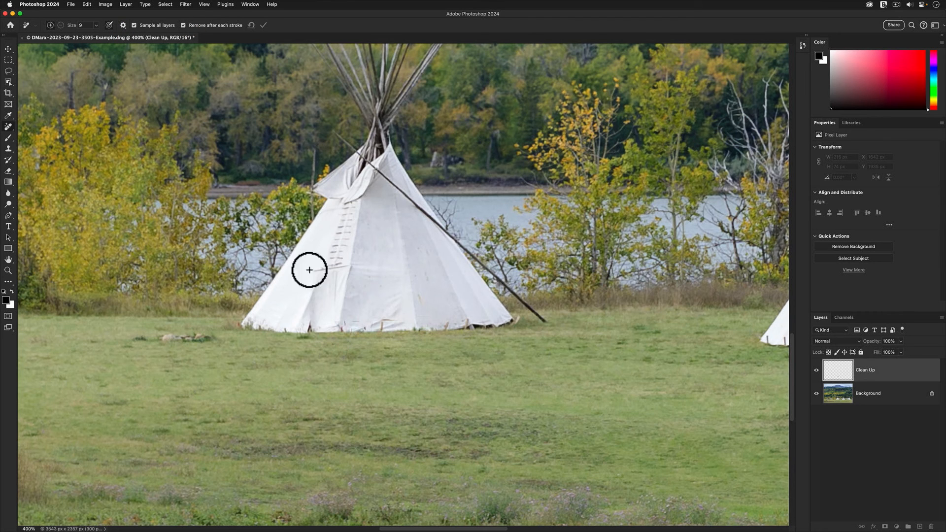
drag(341, 325, 340, 337)
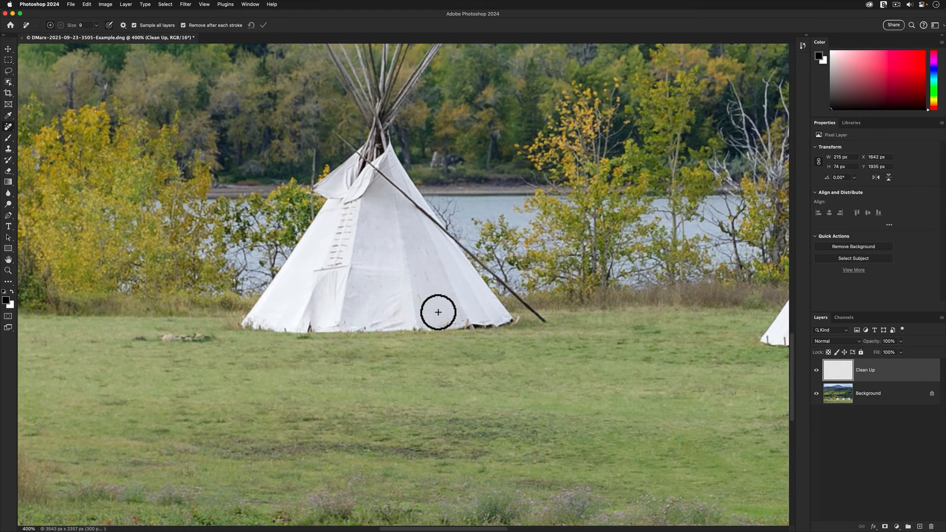
key(super+minus)
key(super+minus)
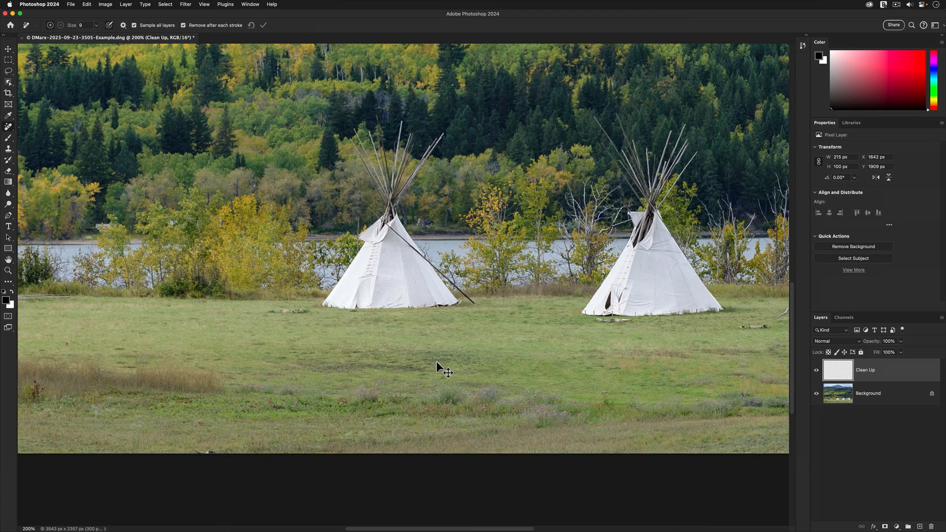
- Switch to the Healing Brush tool, enlarge the brush to 25, and set it to sample Current & Below
key(super+plus)
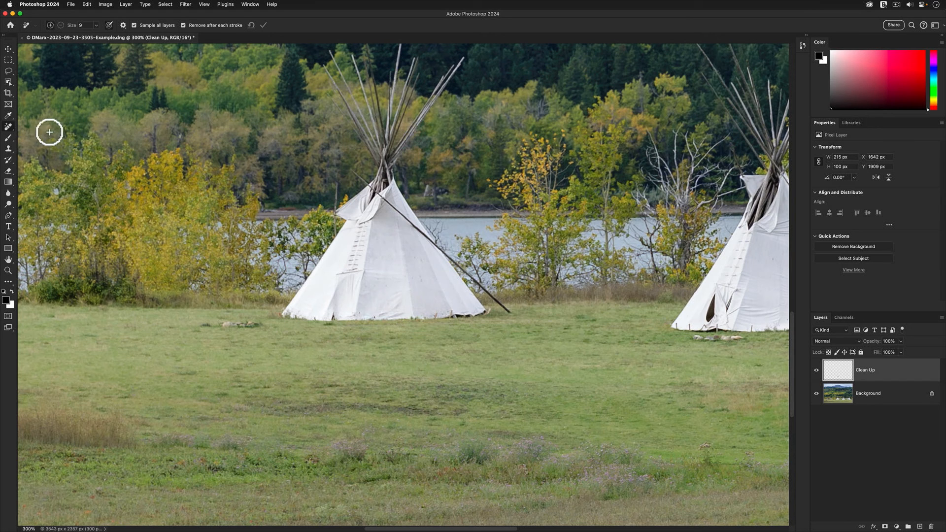
right_click(9, 129)
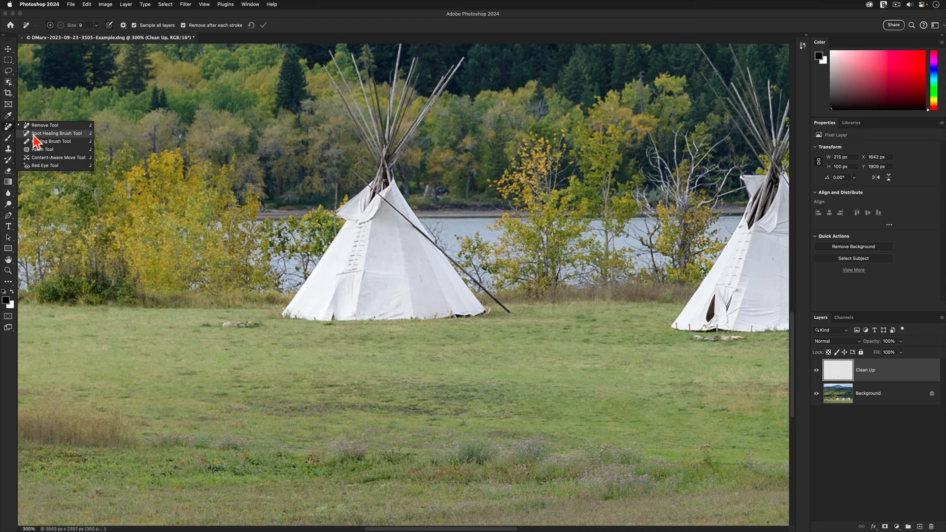
click(50, 142)
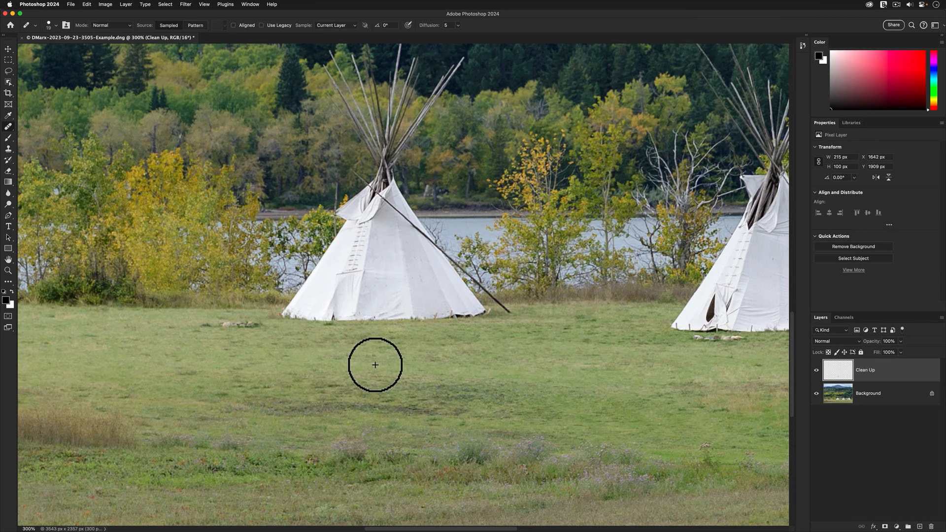
key(bracketright)
key(bracketright)
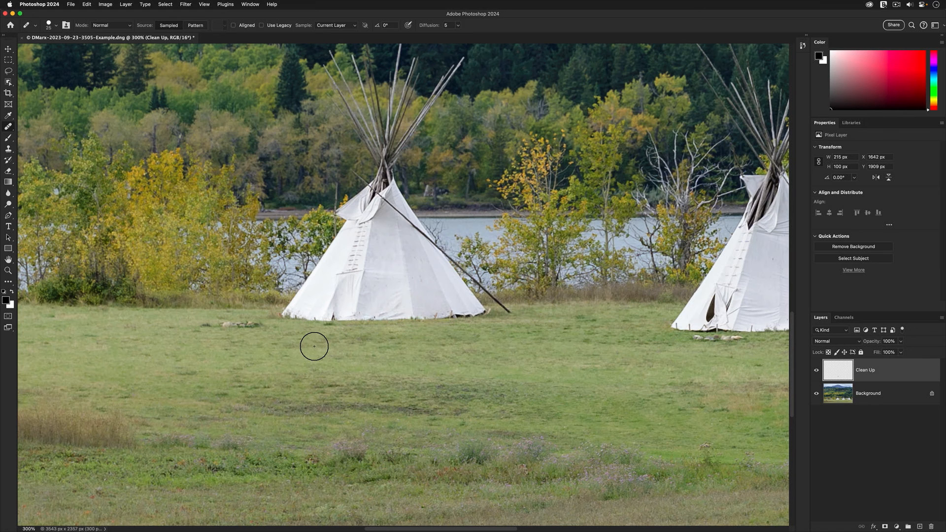
click(355, 25)
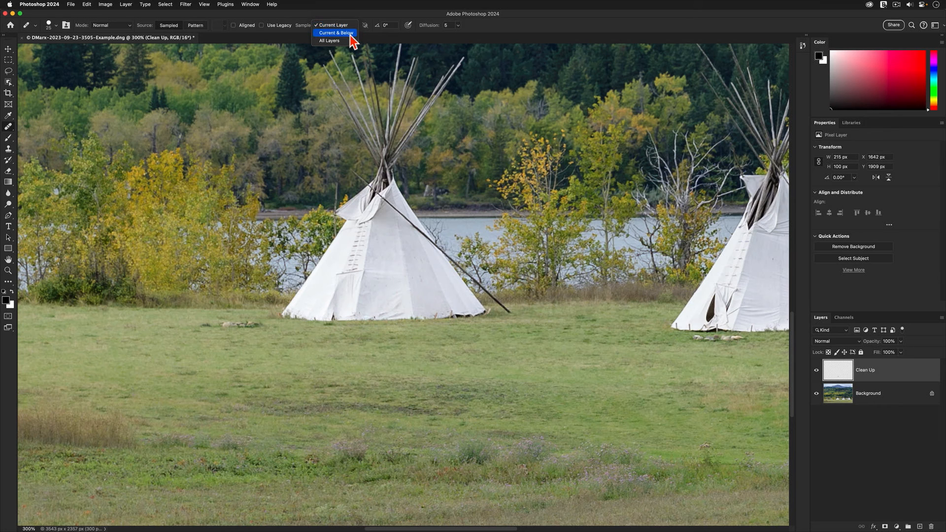
click(350, 34)
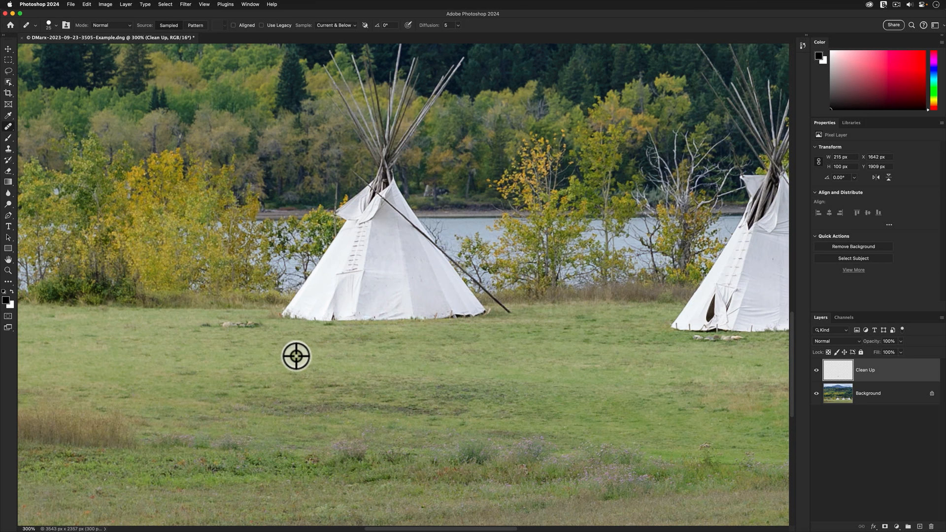
- Heal the grass in front of the nearest tipi on the Clean Up layer, sampling from clean grass nearby
drag(376, 341, 414, 338)
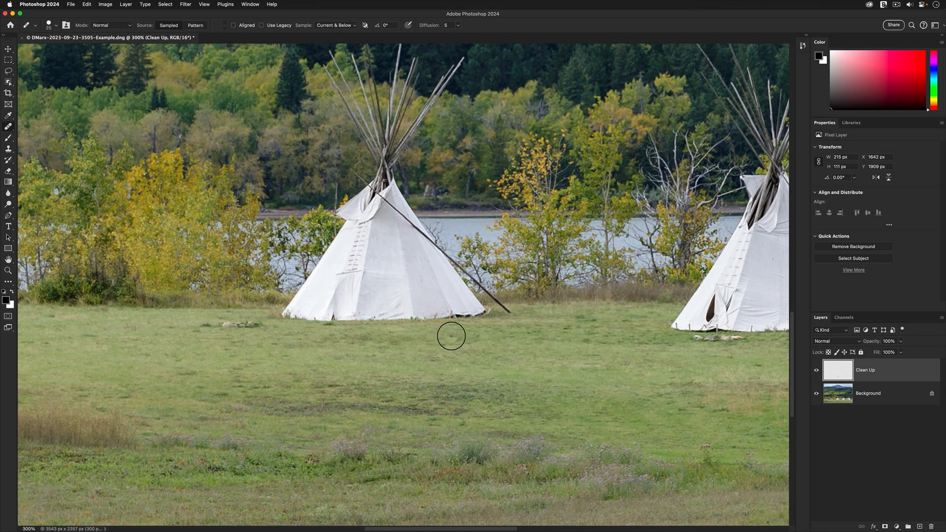
alt+click(507, 344)
alt+click(458, 357)
drag(401, 359, 380, 361)
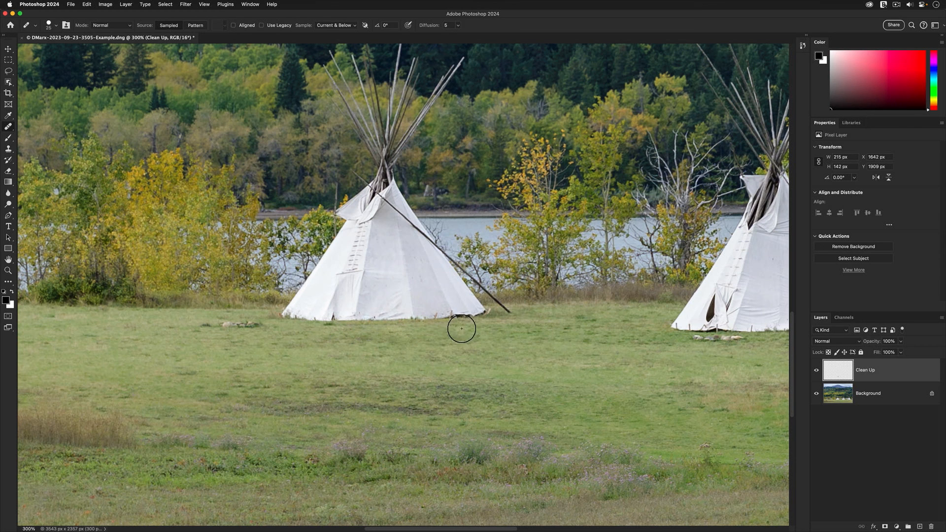
alt+click(478, 340)
- Add a Vibrance adjustment layer above the Clean Up layer with Vibrance at +18
click(896, 526)
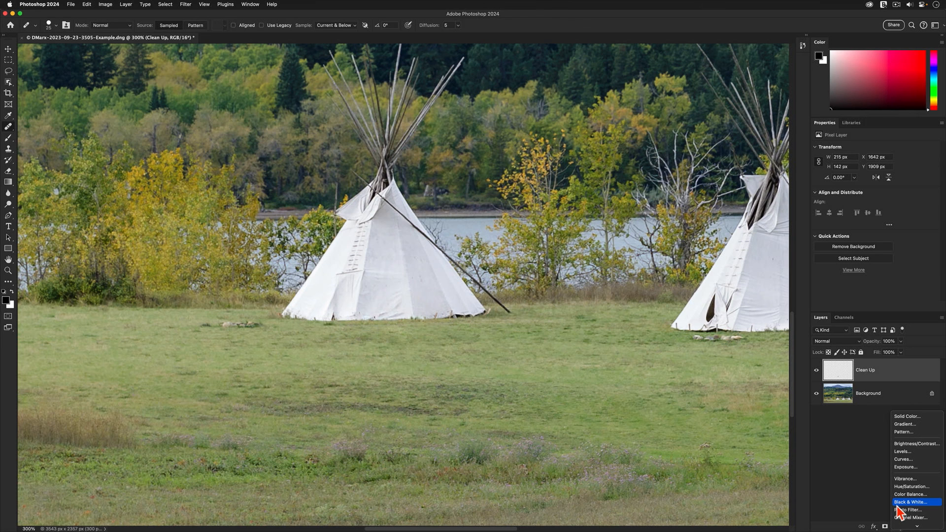
click(901, 478)
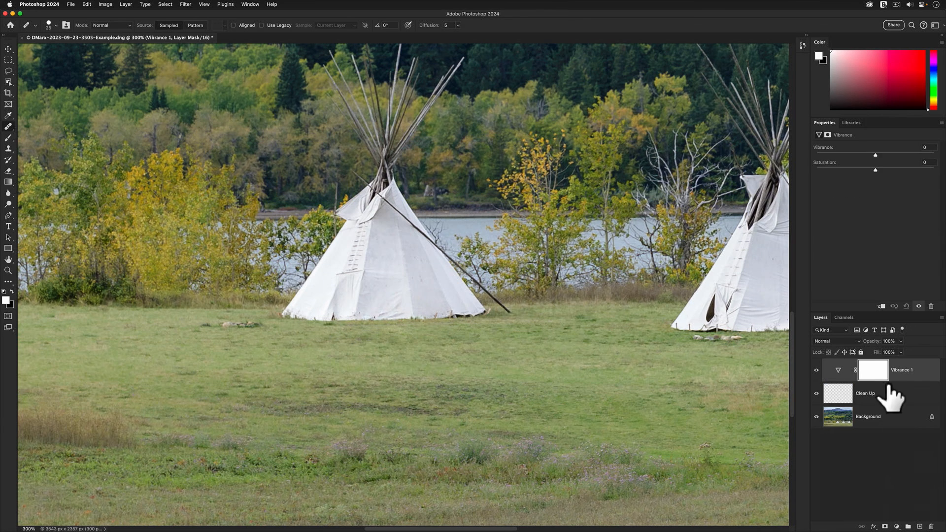
drag(875, 155, 886, 155)
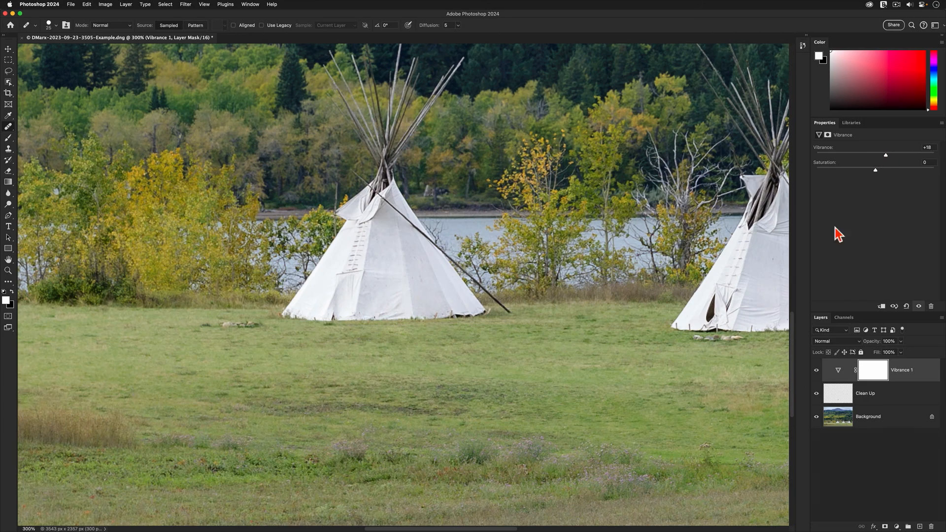
key(super+1)
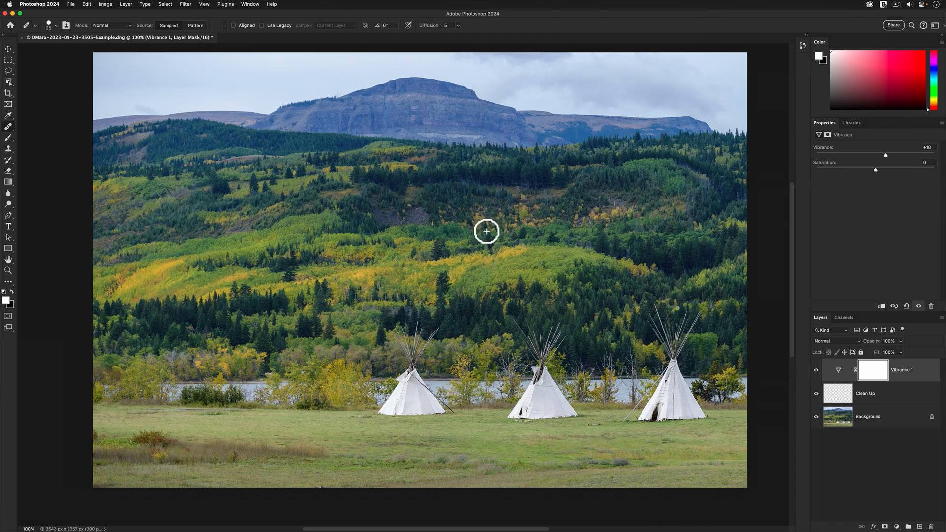
- Save the layered tipi photo and close the document
click(71, 5)
click(81, 87)
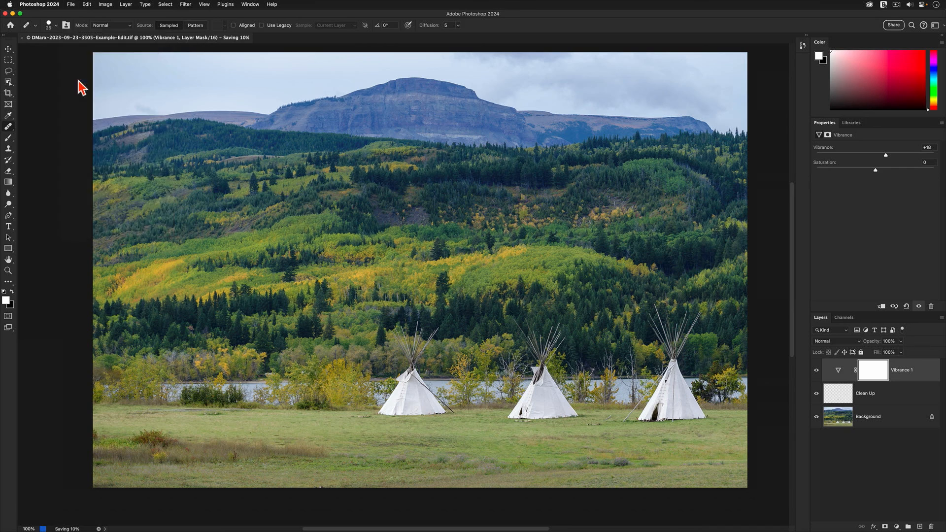
click(71, 5)
click(85, 56)
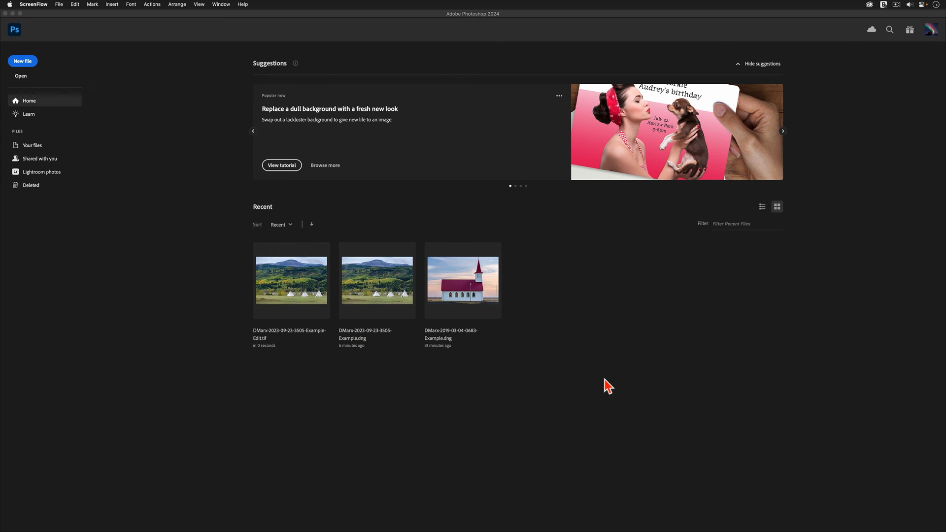
- Switch to Lightroom Classic and compare the edited TIFF with the original DNG side by side, showing both whole photos
key(super+Tab)
key(super+Tab)
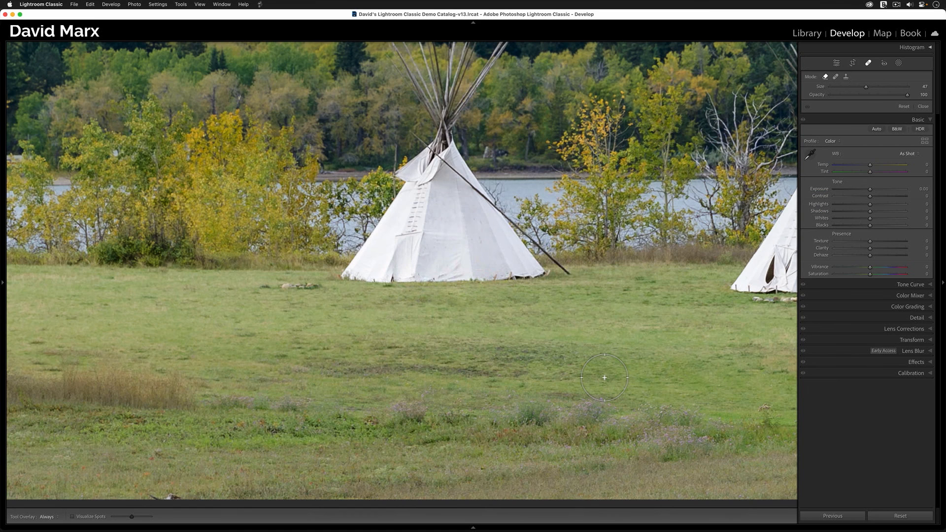
key(z)
key(g)
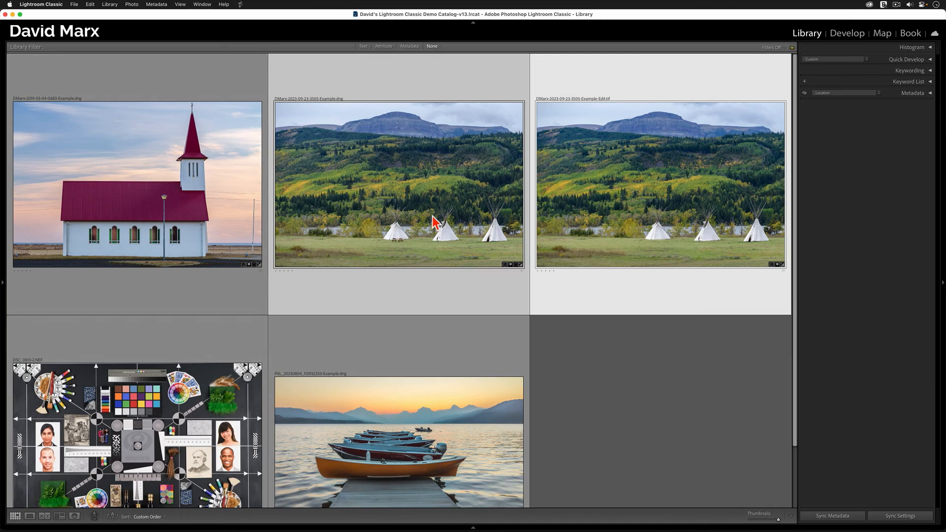
key(c)
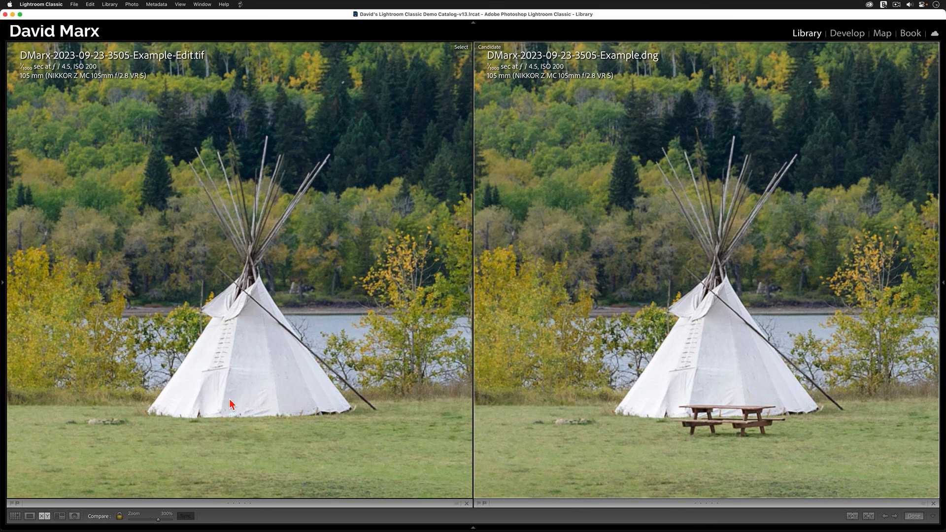
click(743, 409)
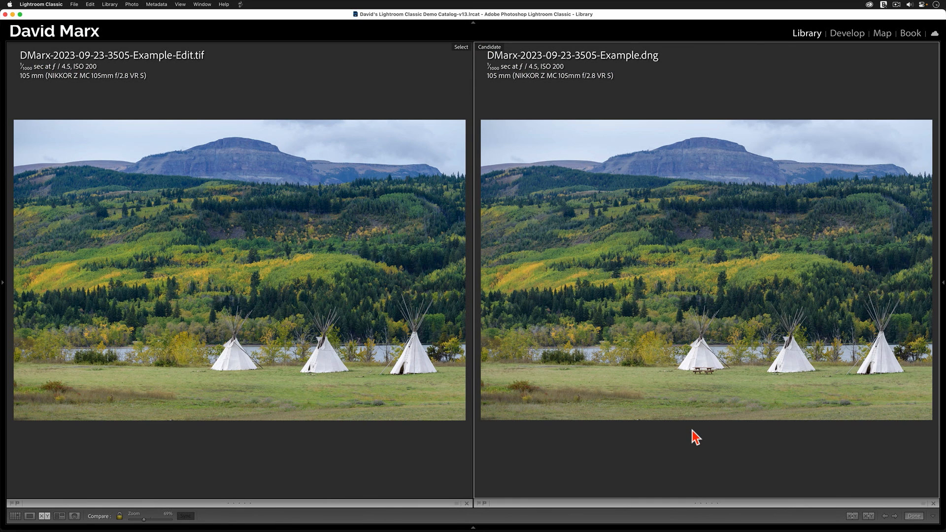